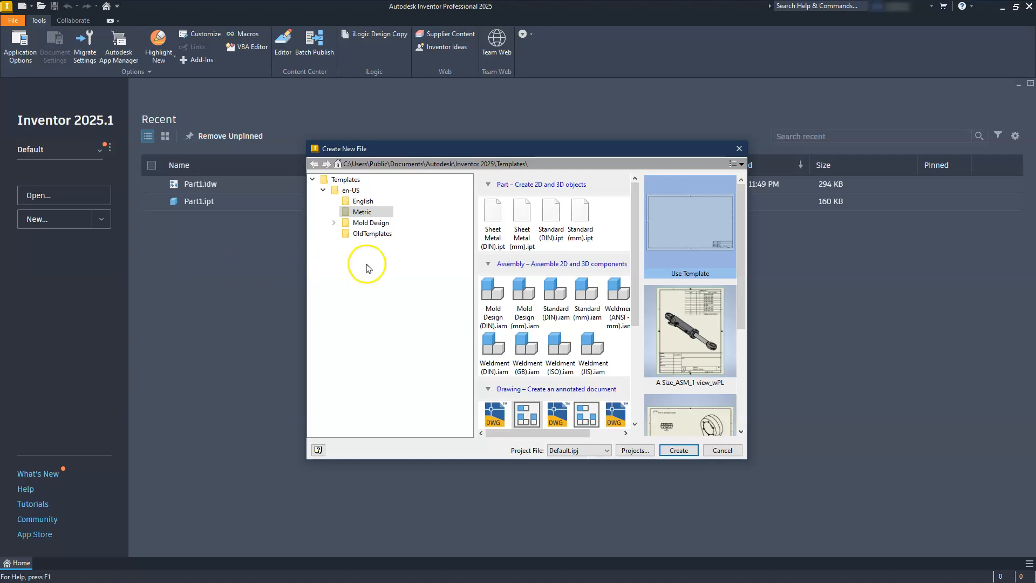
- Create a new part from the Standard (mm).ipt metric template
double_click(579, 216)
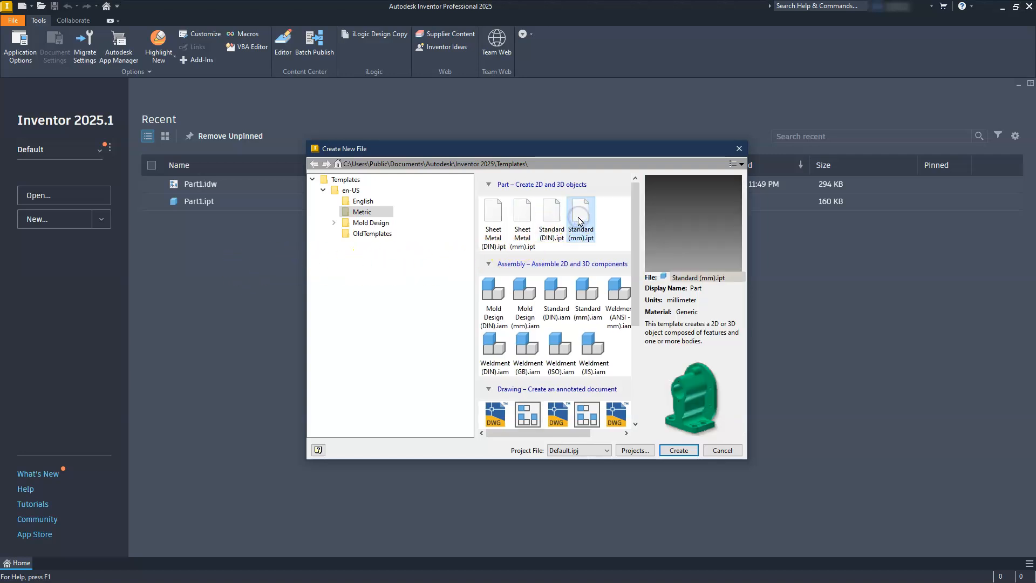
double_click(575, 221)
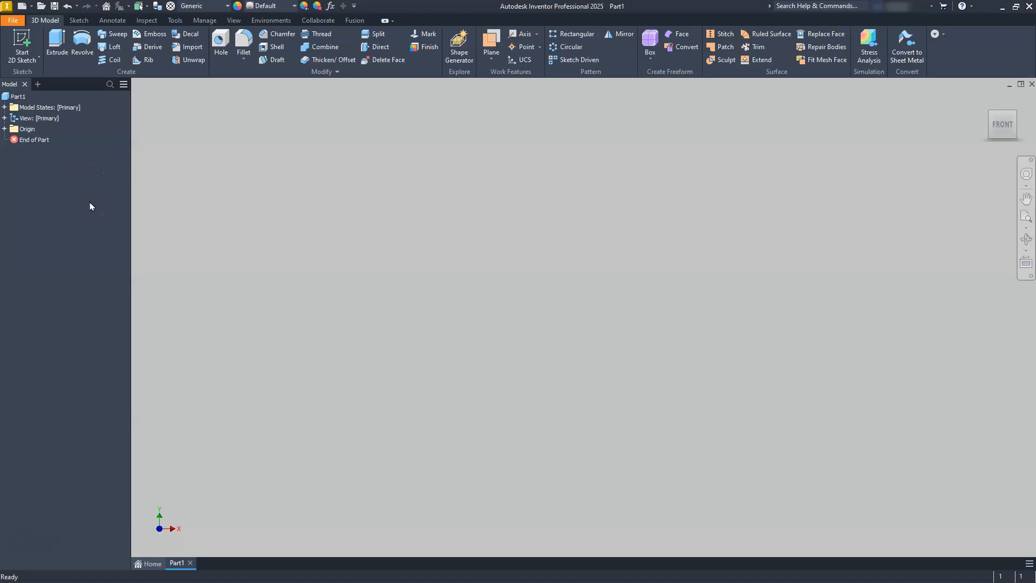
- Start a 2D sketch on the horizontal origin plane and orient the view to the top
left_click(21, 38)
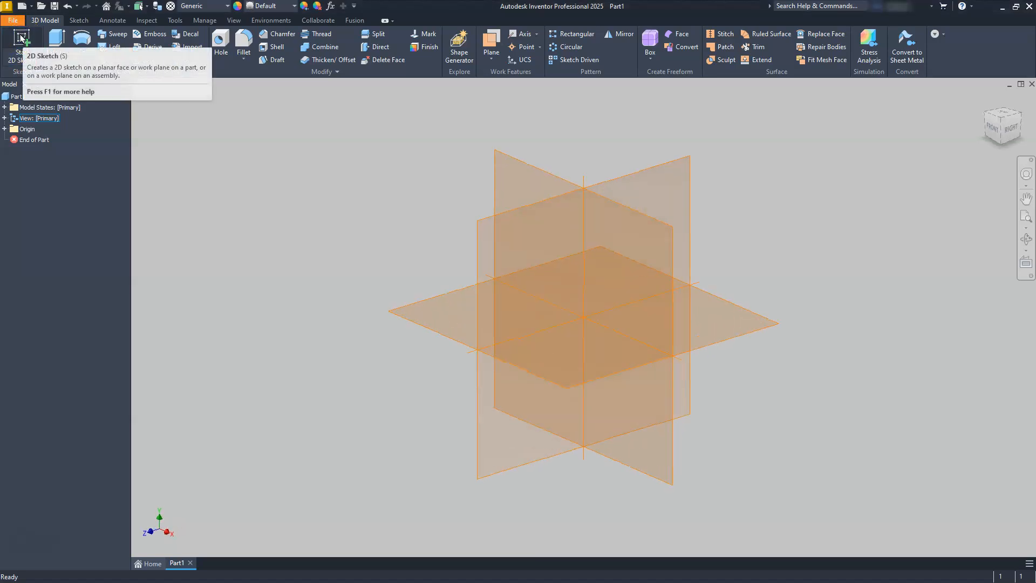
left_click(721, 305)
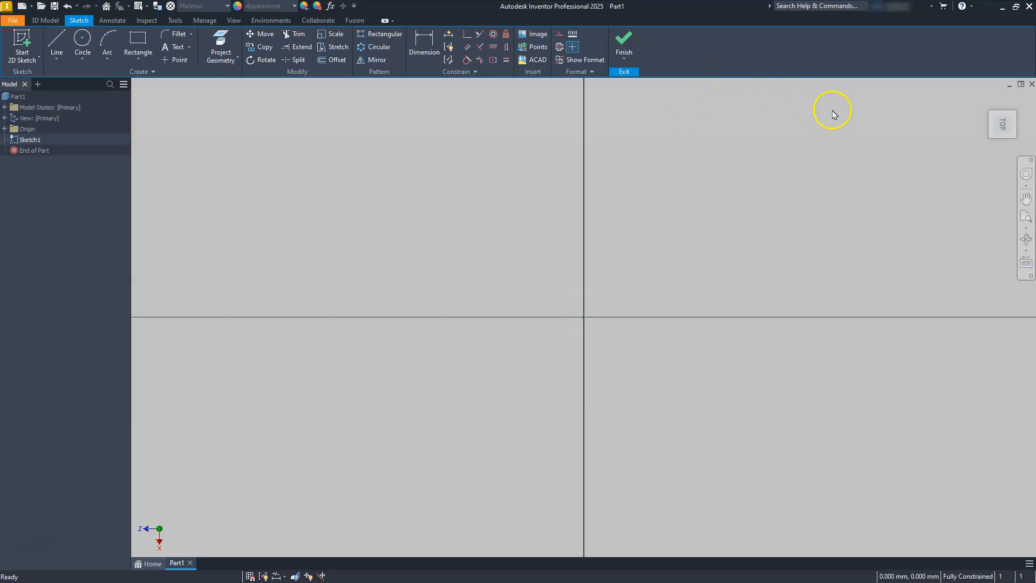
left_click(1021, 98)
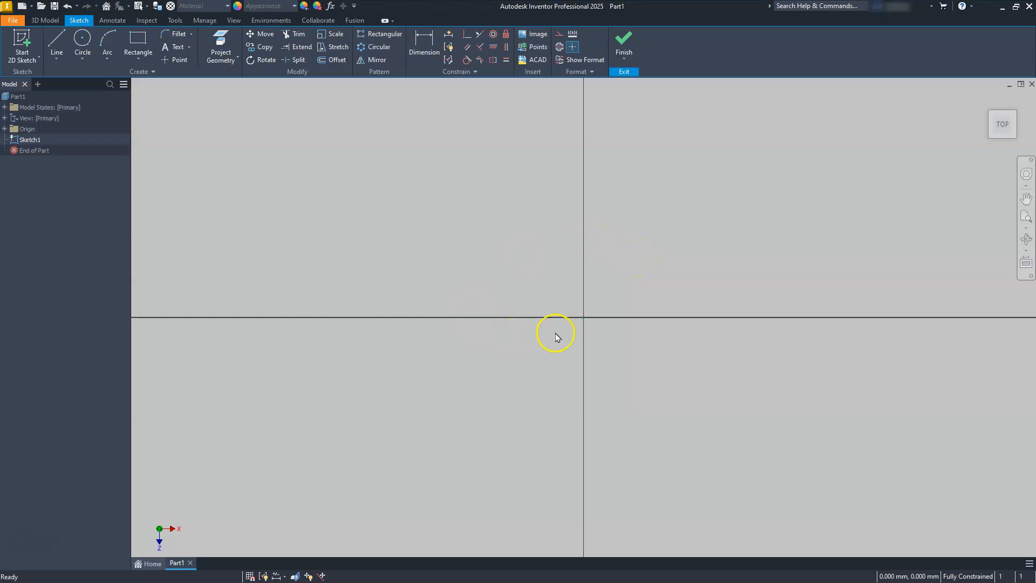
- Draw a two-point center rectangle at the origin, 100 mm wide and 50 mm high, and finish the sketch
left_click(142, 57)
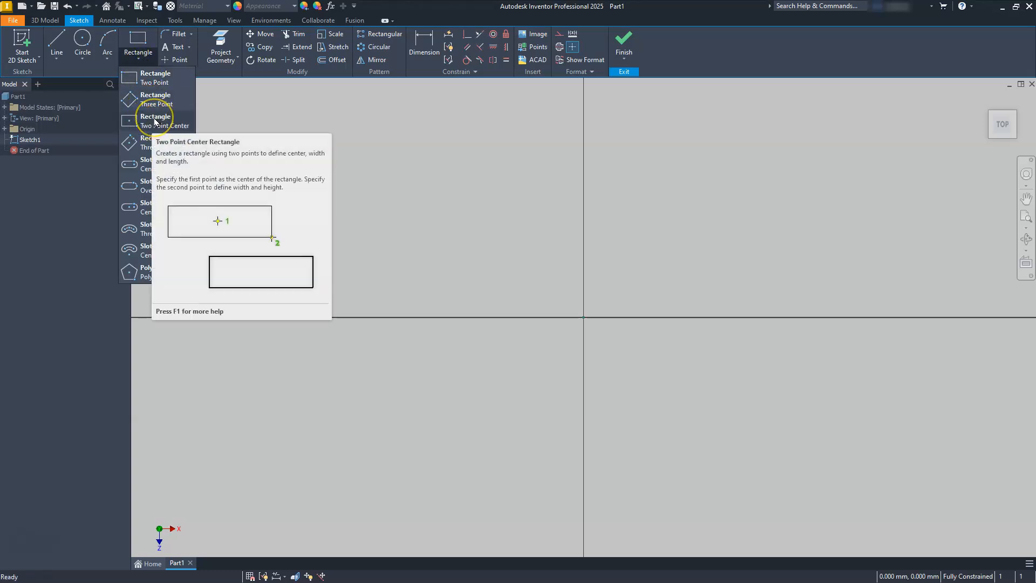
left_click(155, 120)
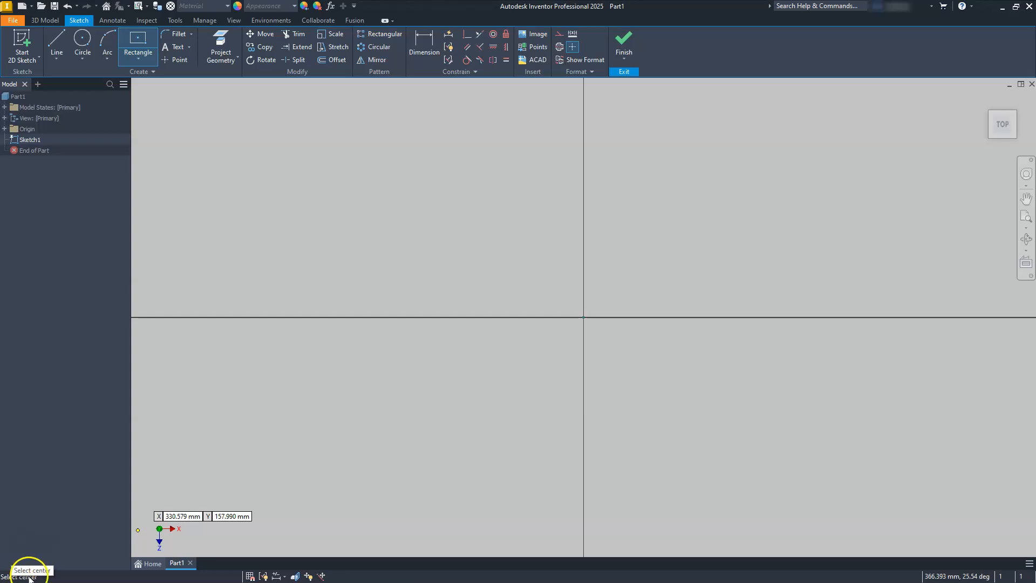
left_click(583, 317)
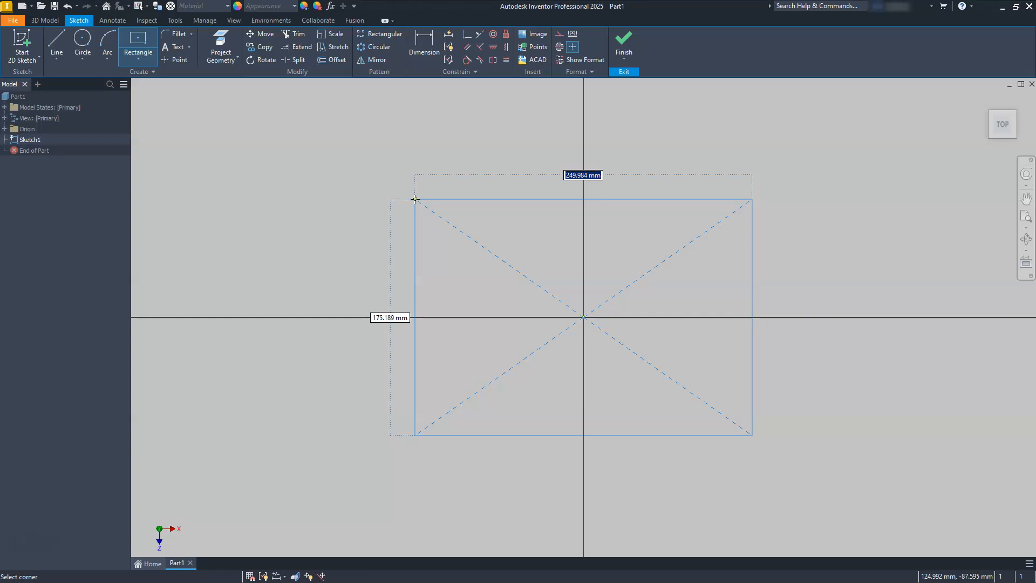
type("100")
key("Tab")
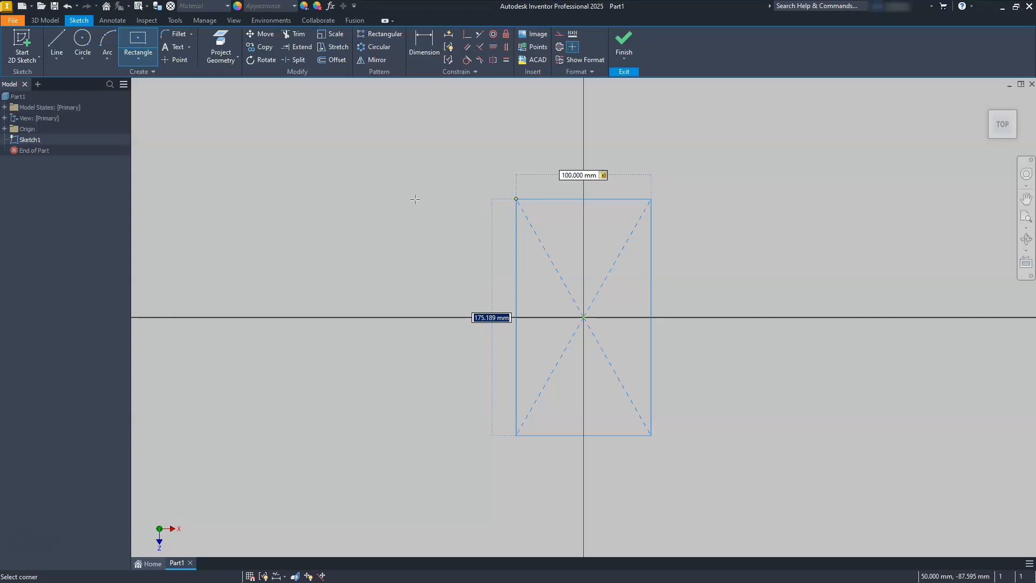
type("50")
key("Return")
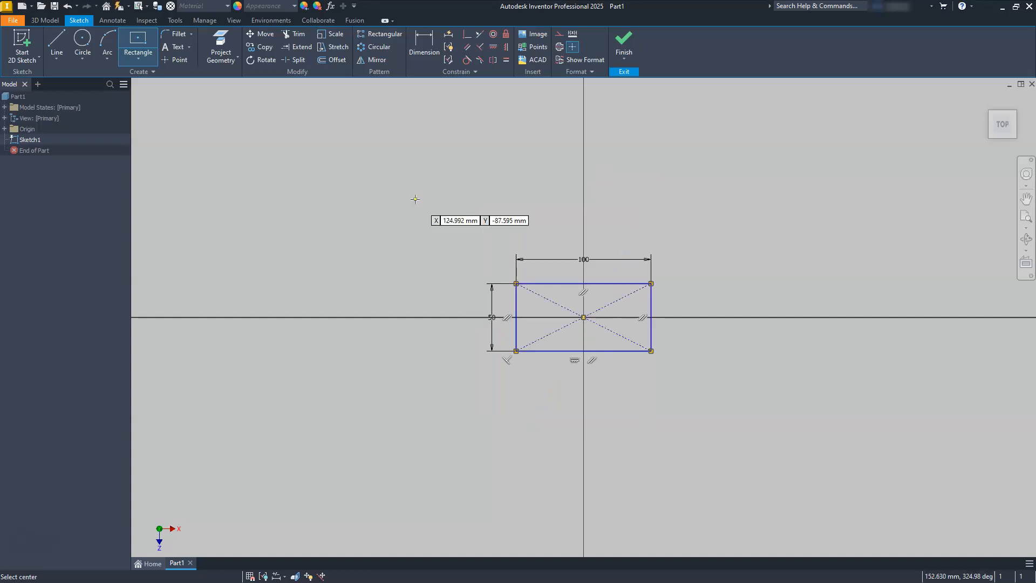
key("Escape")
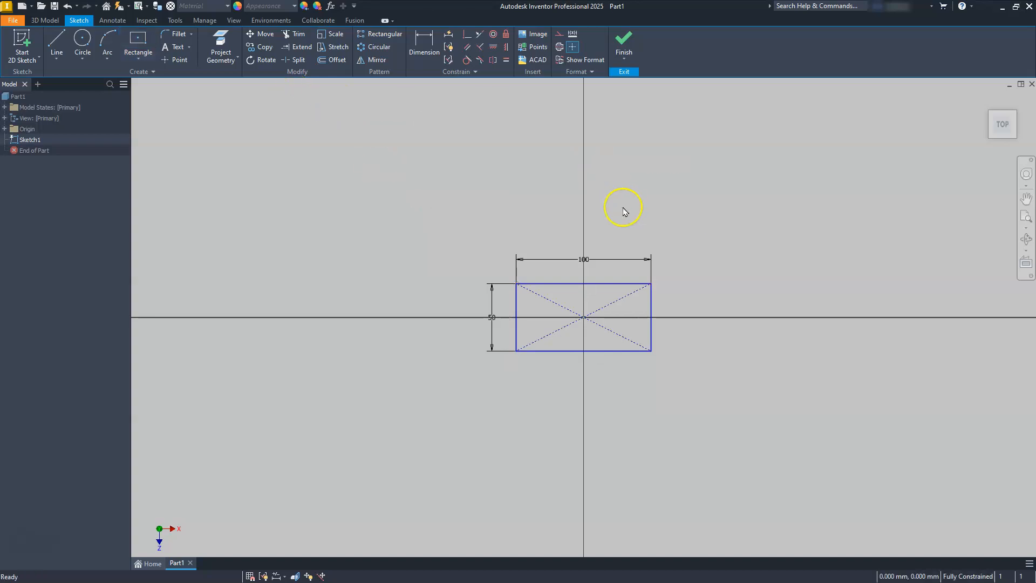
left_click(620, 43)
- Extrude the rectangle profile with a distance of 15 mm
scroll(560, 257, "up", 8)
scroll(543, 339, "down", 10)
scroll(544, 339, "up", 2)
scroll(544, 339, "down", 3)
middle_click_drag(543, 338, 556, 326)
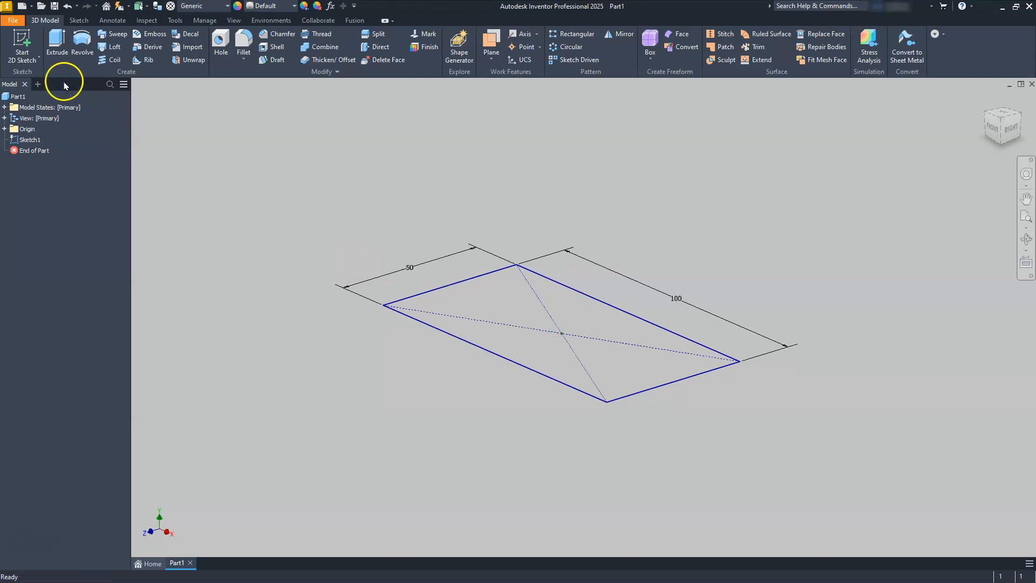
left_click(55, 36)
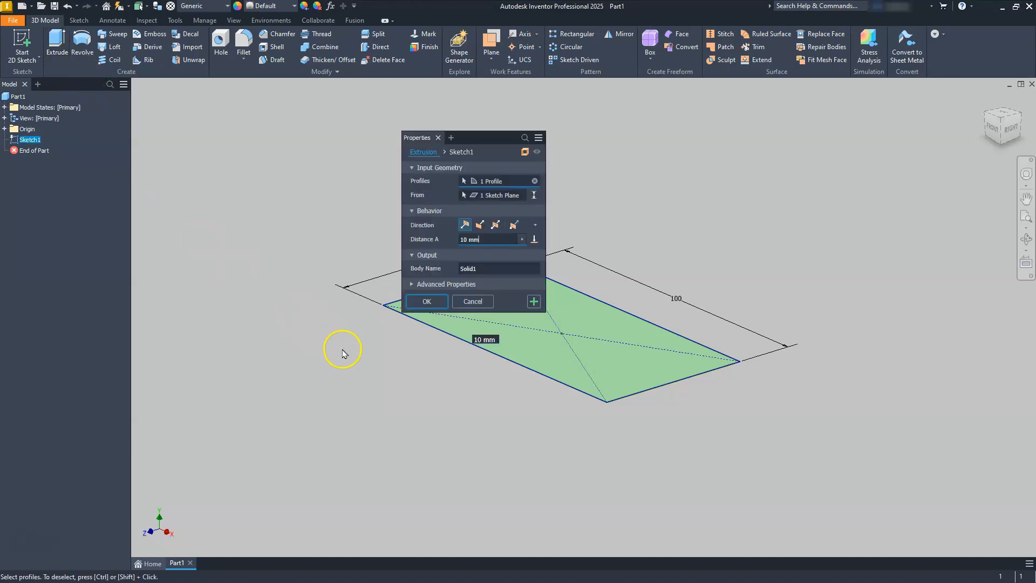
left_click(482, 243)
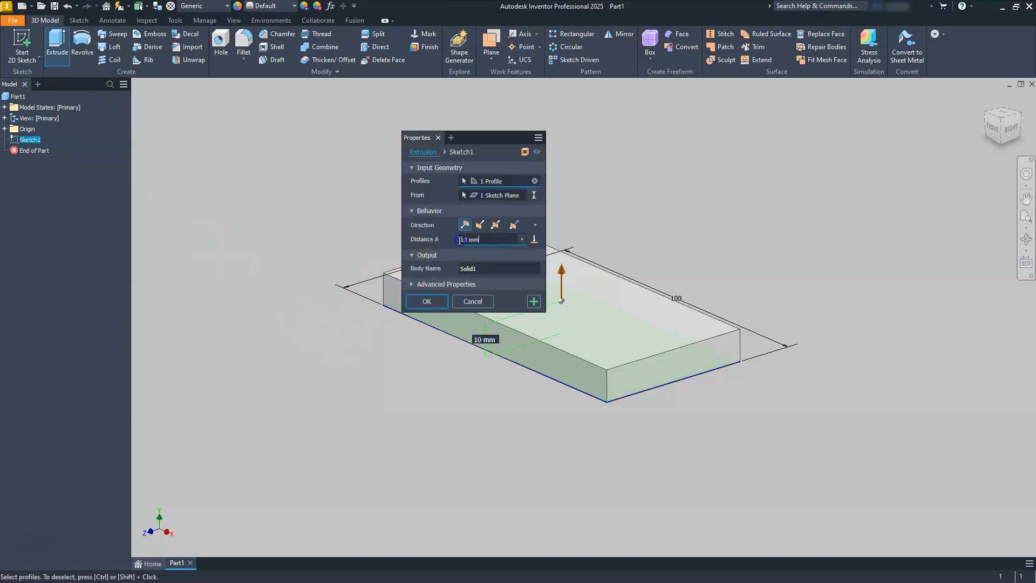
type("15")
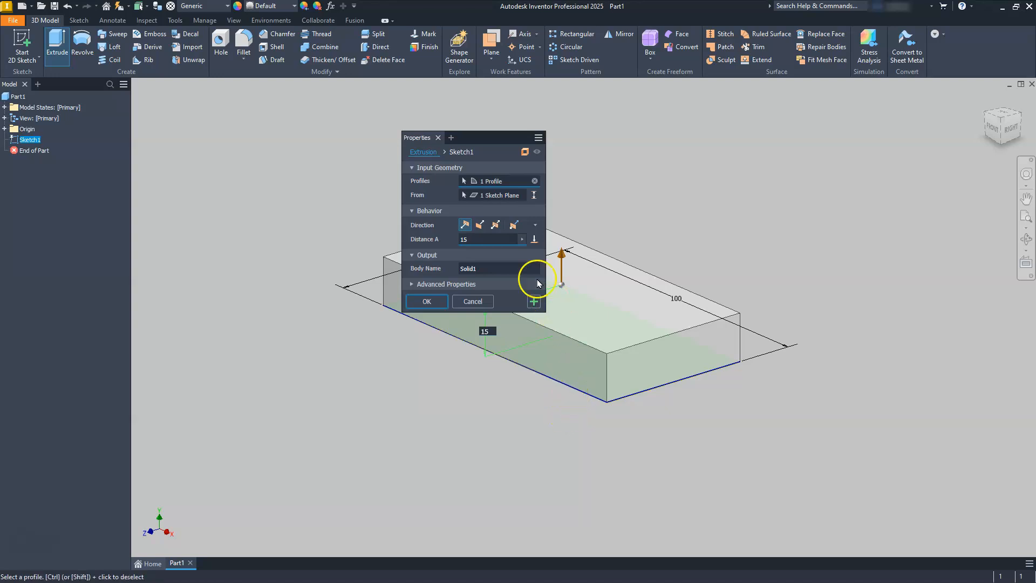
- Try the flipped, symmetric and asymmetric extrusion direction options before returning to the default direction
left_click(479, 225)
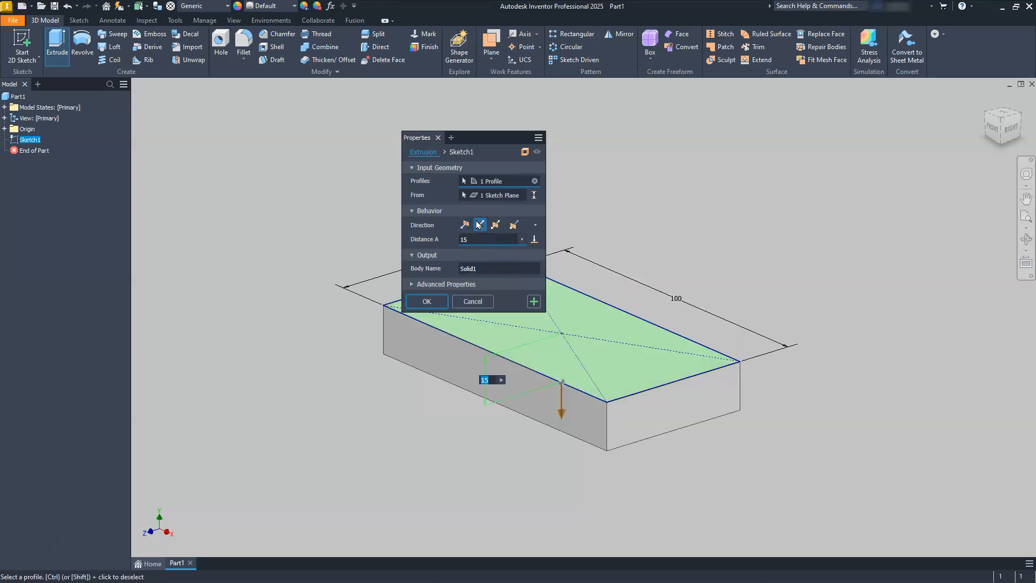
left_click(494, 226)
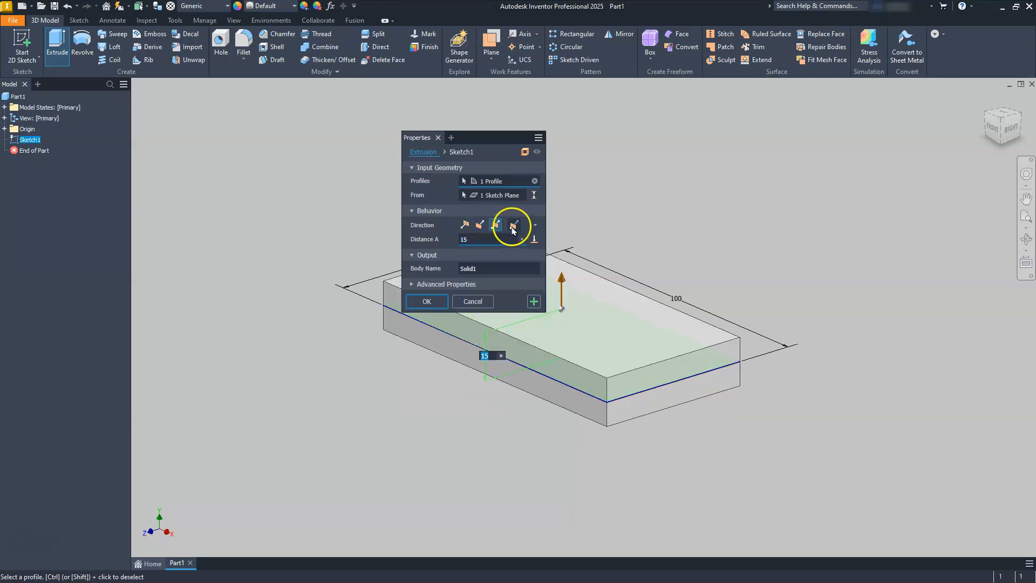
left_click(514, 226)
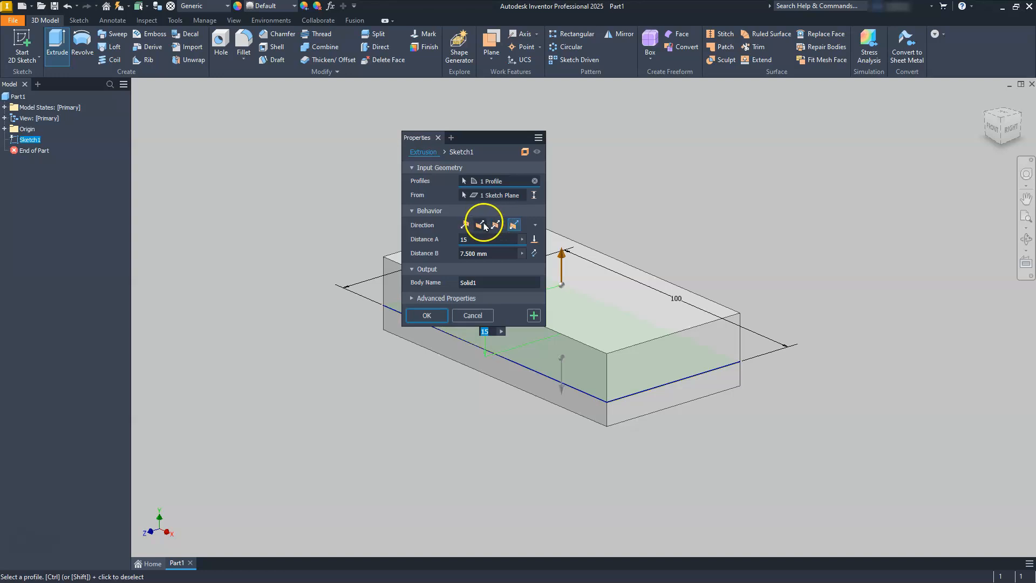
left_click(466, 225)
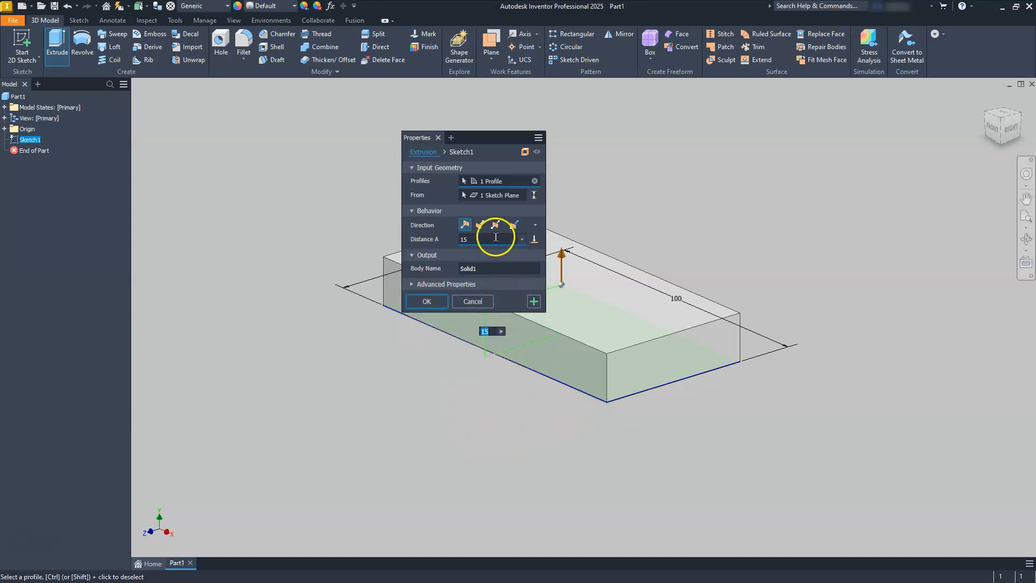
- Reverse the extrusion direction downward and confirm the extrusion
left_click(480, 225)
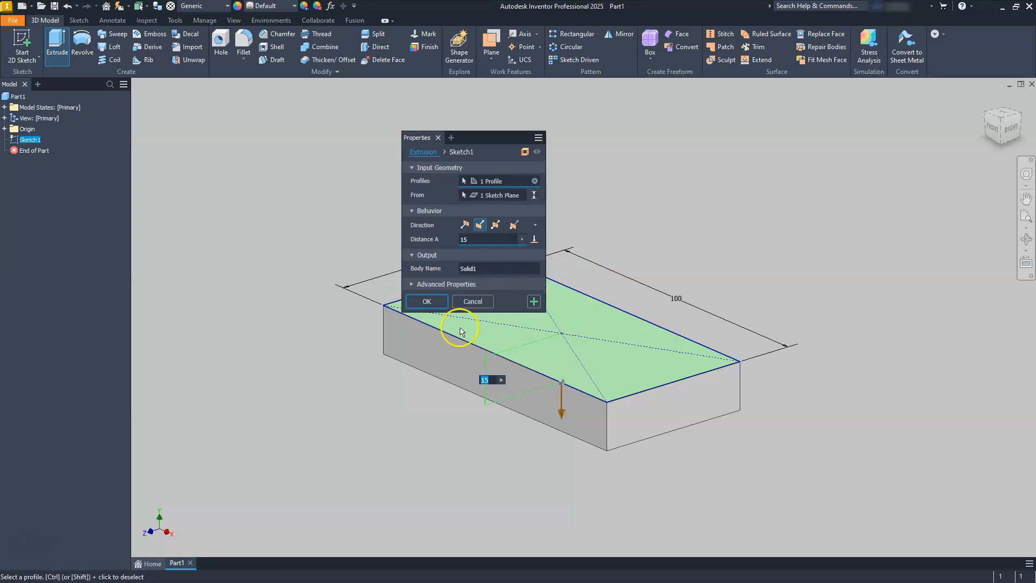
left_click(426, 301)
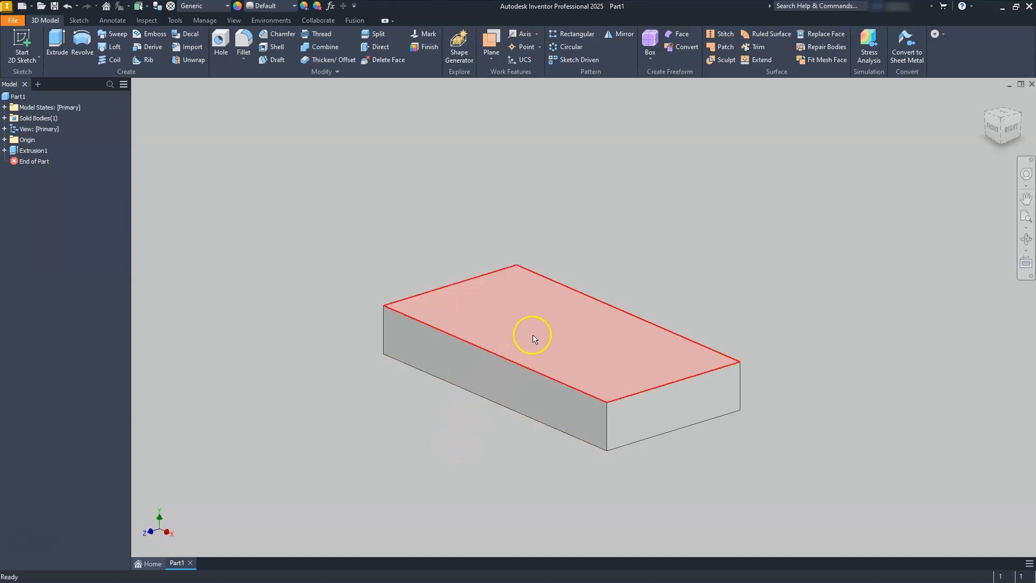
- Create a new sketch on the block's top face and orient the view to the top
left_click(559, 340)
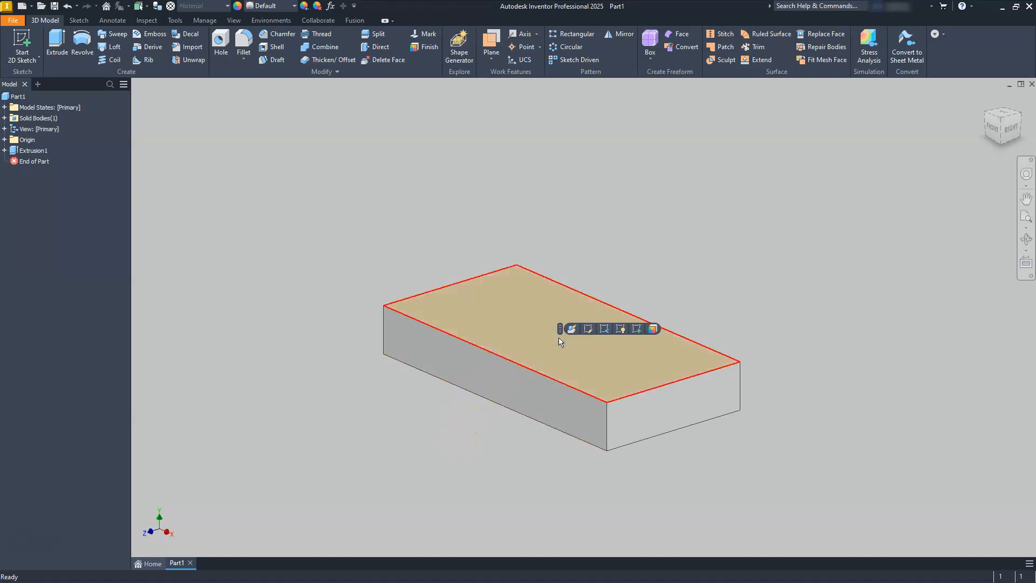
left_click(637, 330)
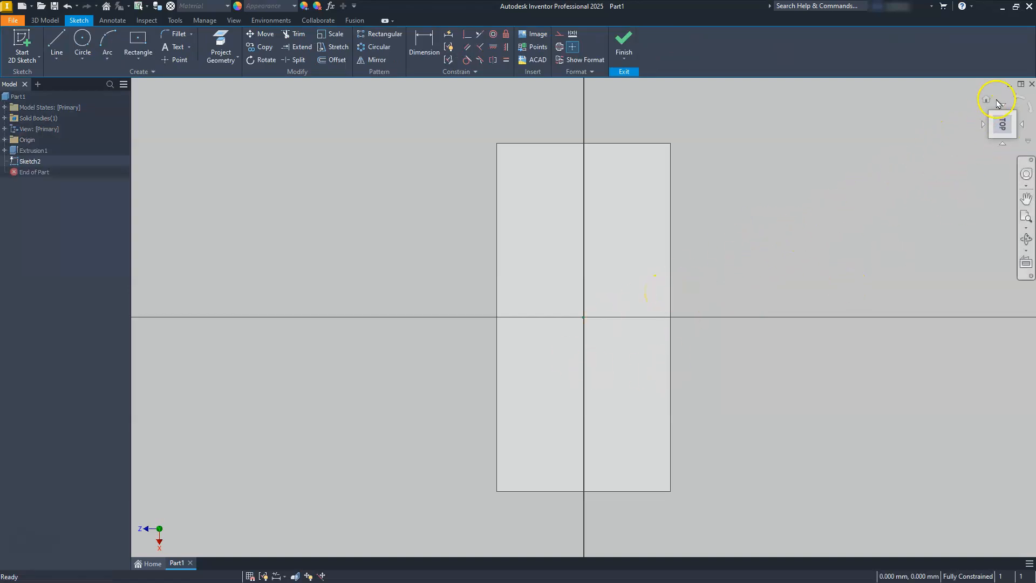
left_click(1018, 100)
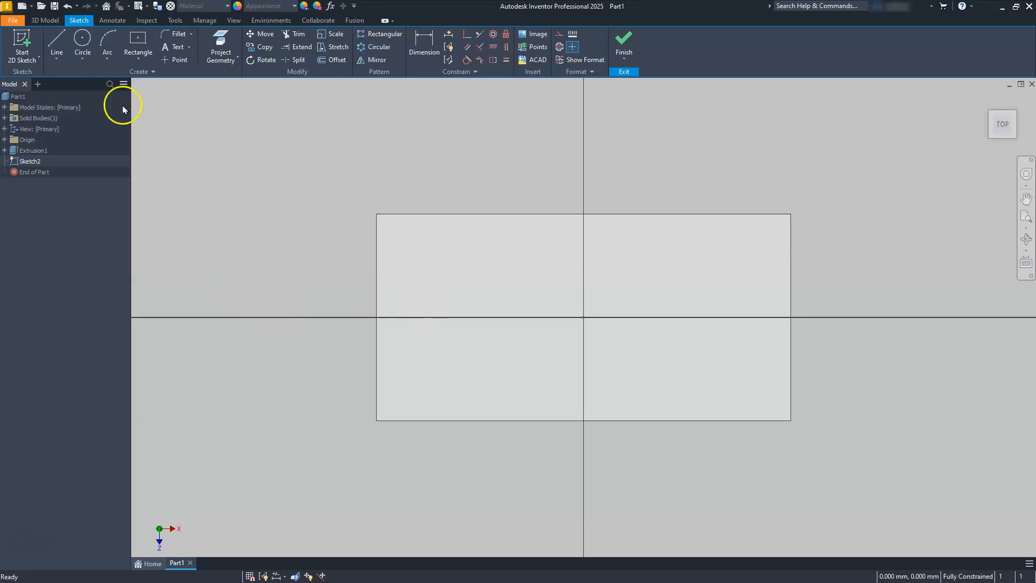
- Draw a closed line profile at the block's left end: left edge, about 20 mm along the top, slanting to about 39 mm along the bottom
left_click(59, 43)
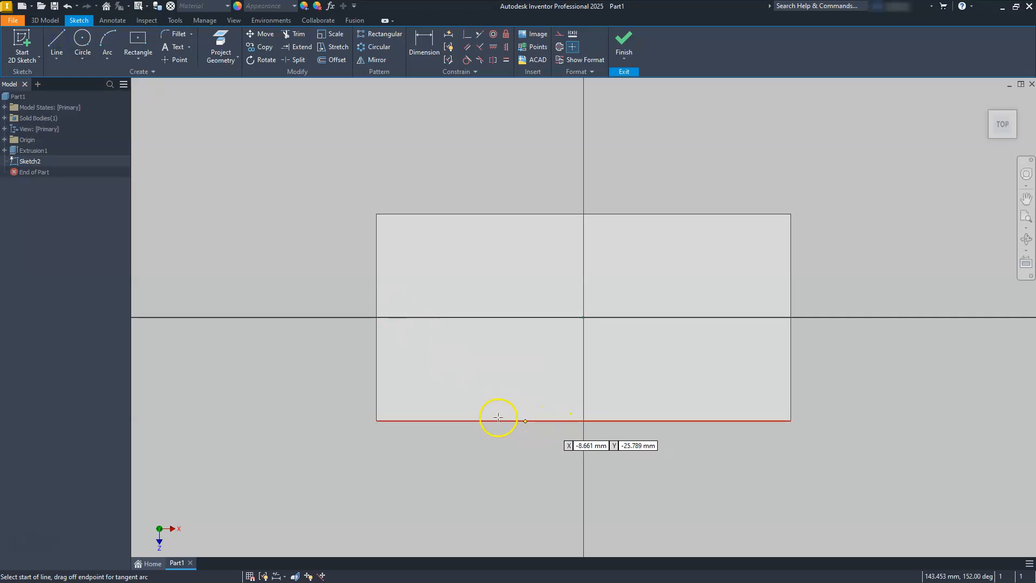
left_click(377, 421)
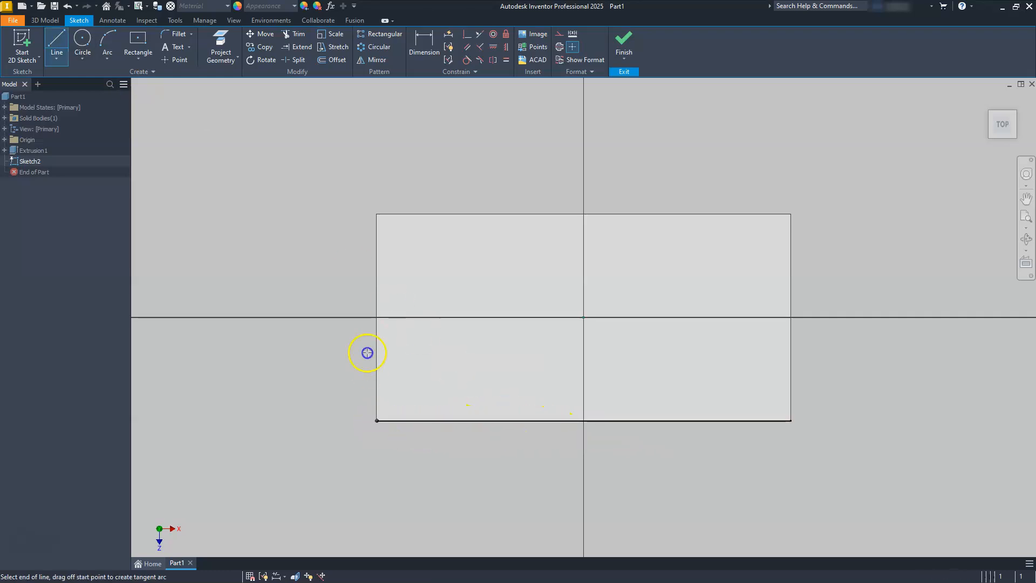
left_click(377, 215)
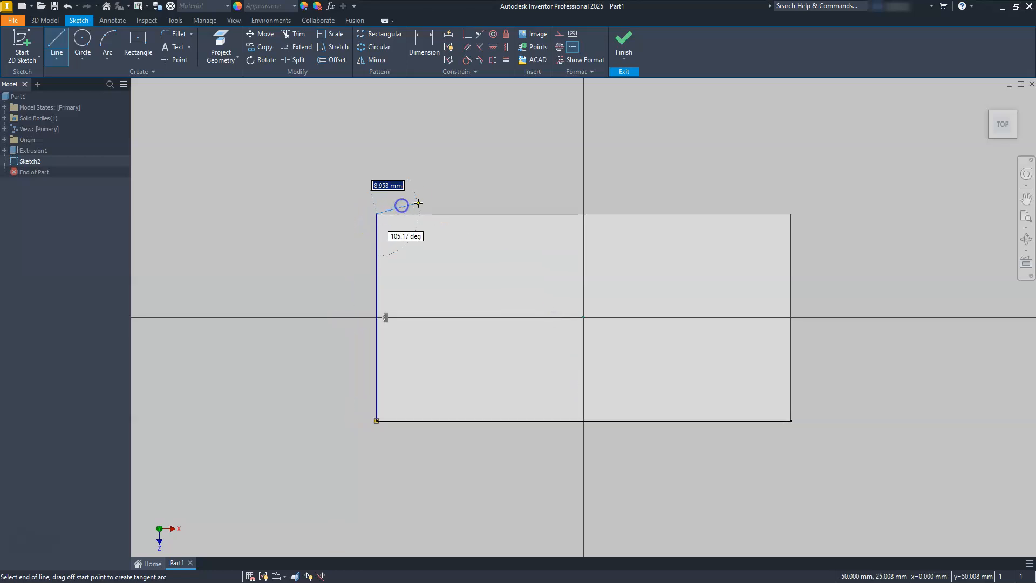
left_click(457, 214)
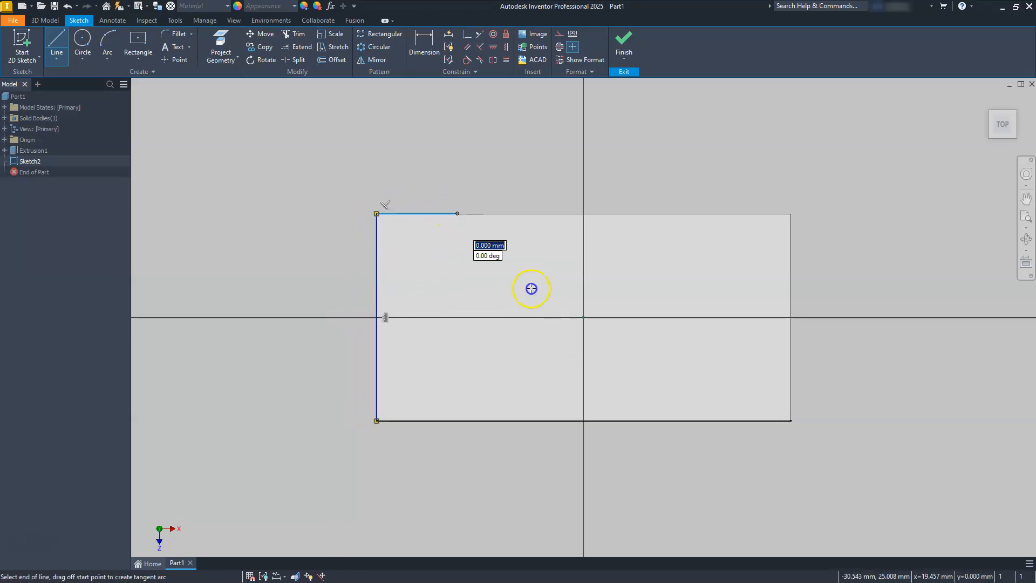
double_click(538, 421)
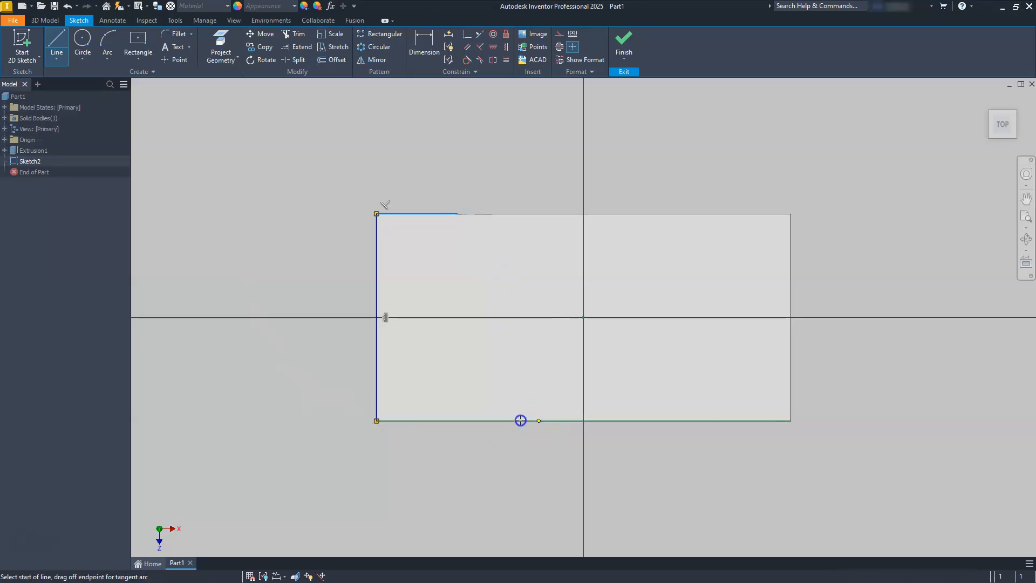
left_click(377, 421)
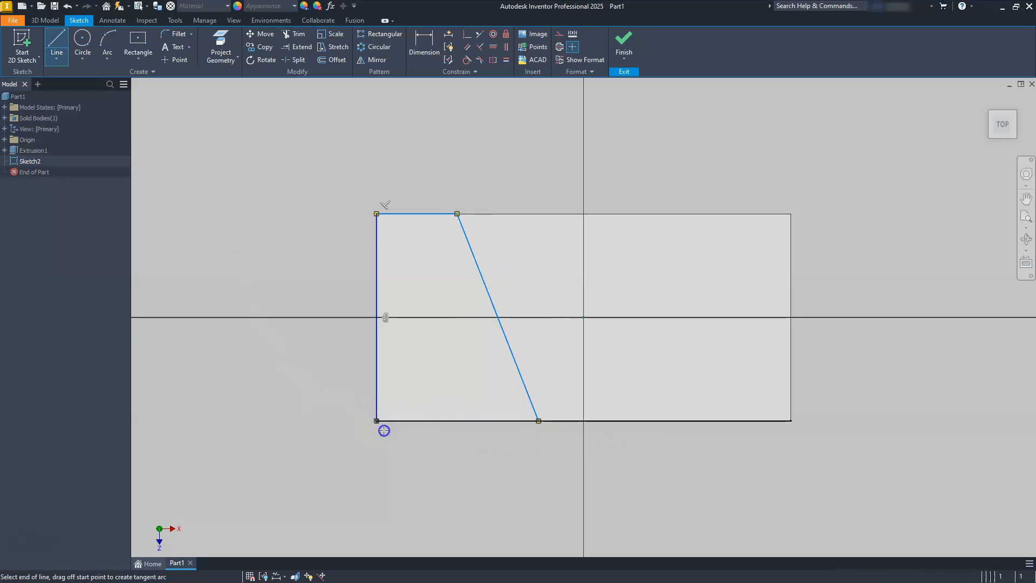
left_click(539, 421)
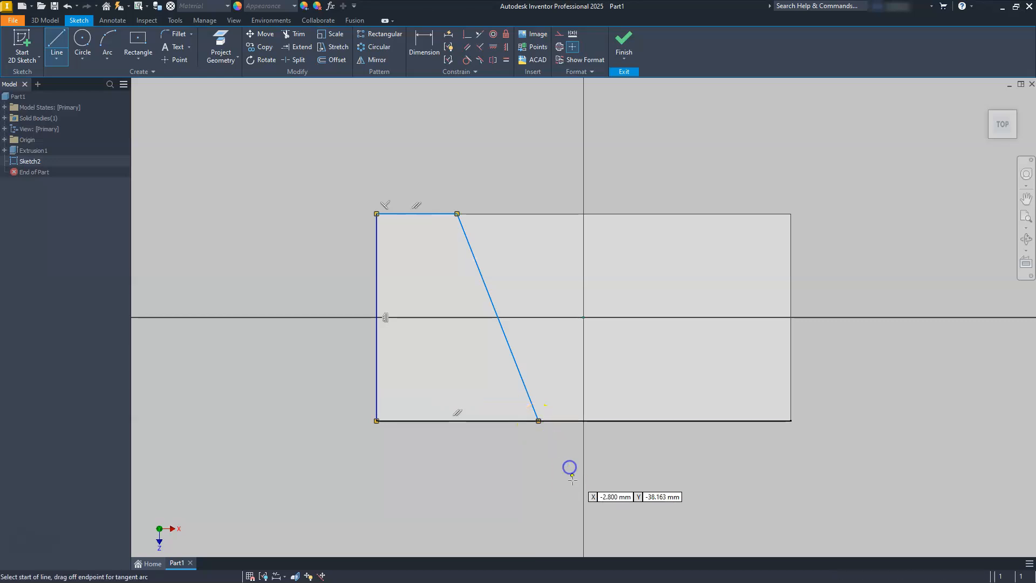
key("Escape")
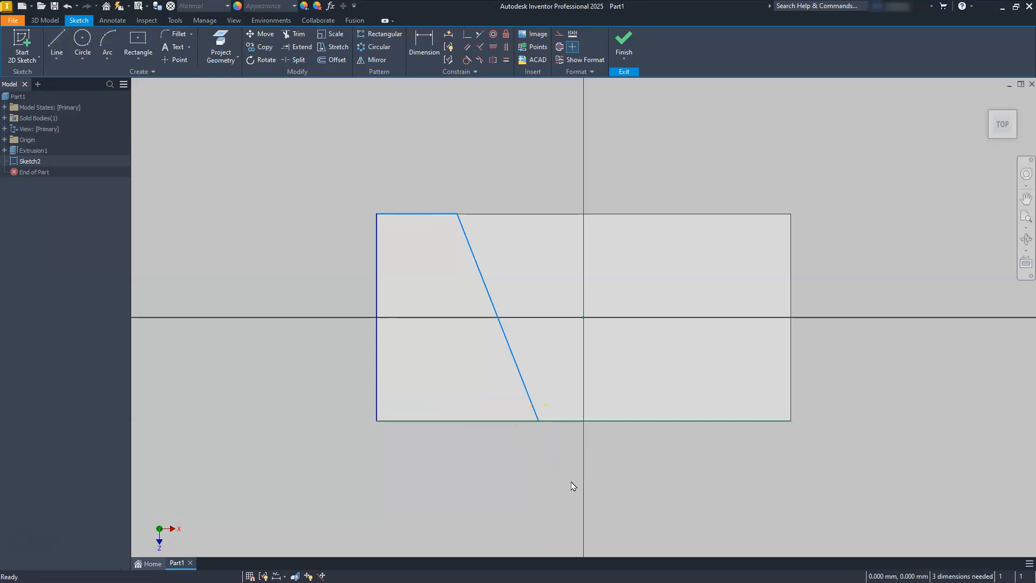
- Dimension the profile's bottom line as 35 mm, choosing the sketch curve rather than the block edge
left_click(420, 45)
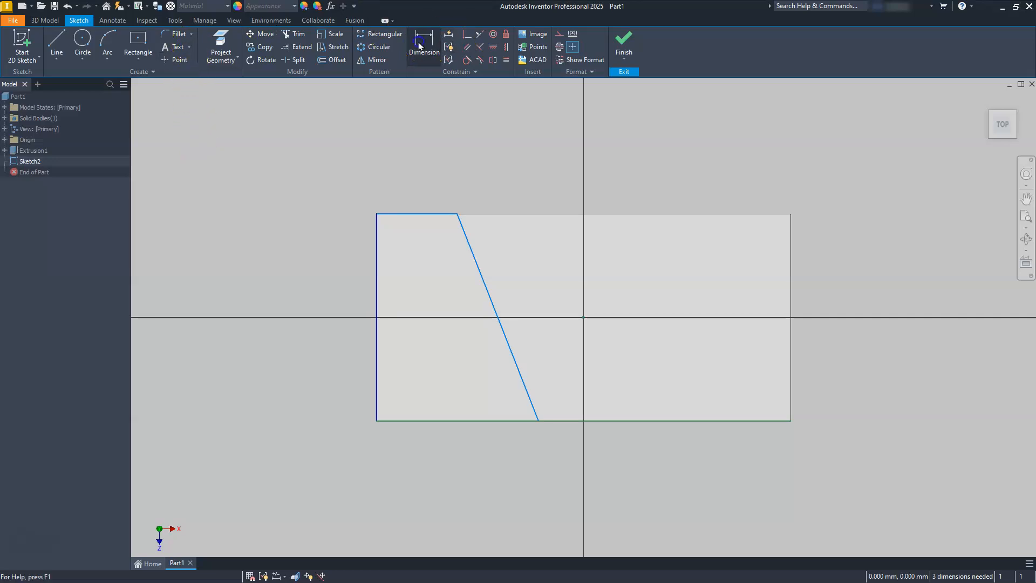
left_click(528, 423)
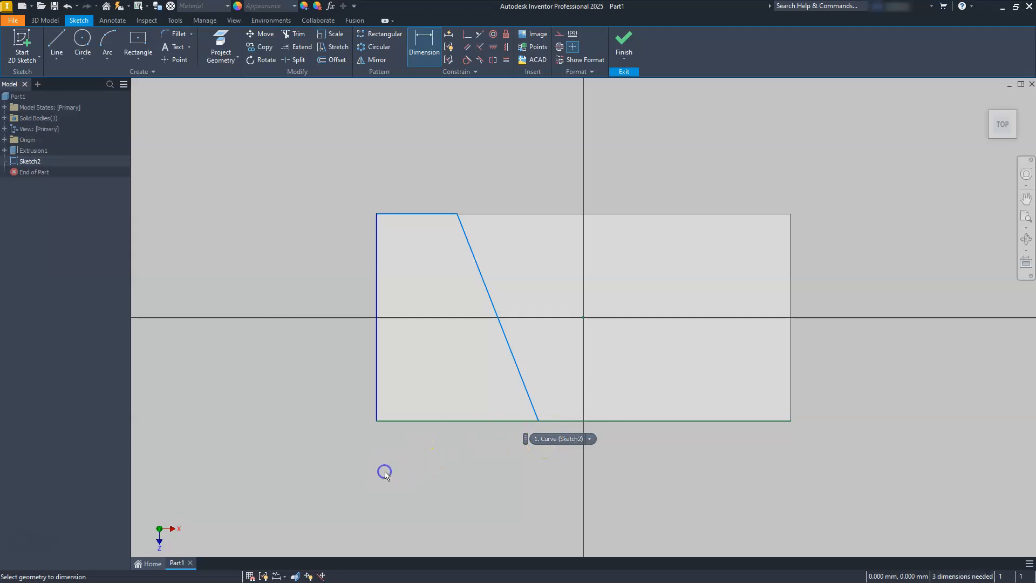
left_click(469, 423)
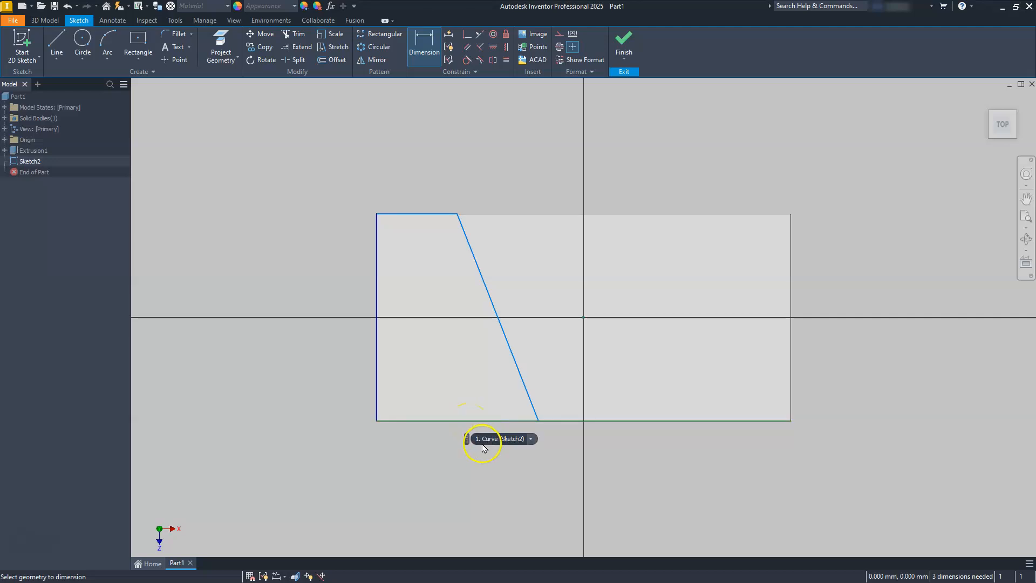
left_click(529, 438)
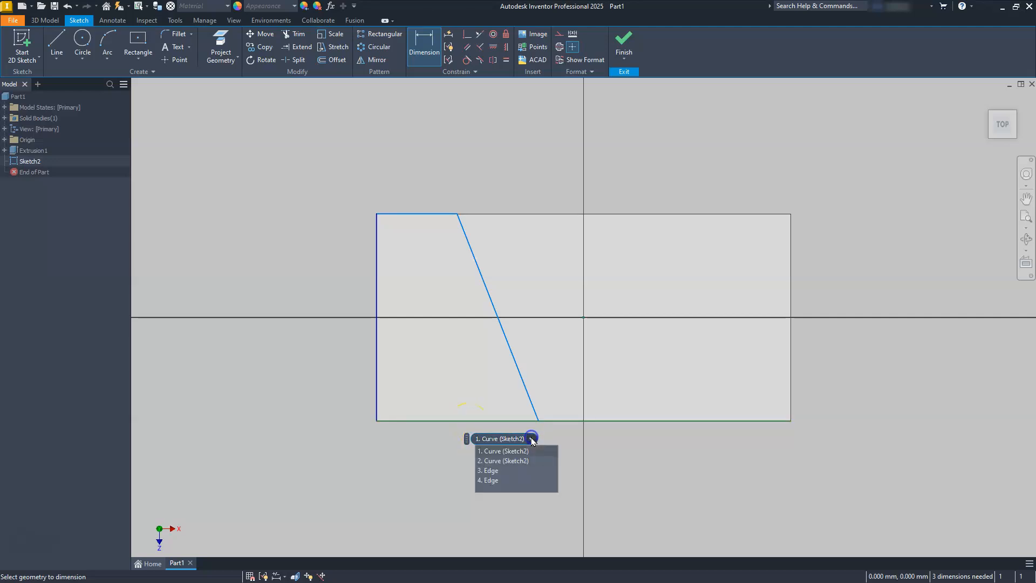
left_click(504, 480)
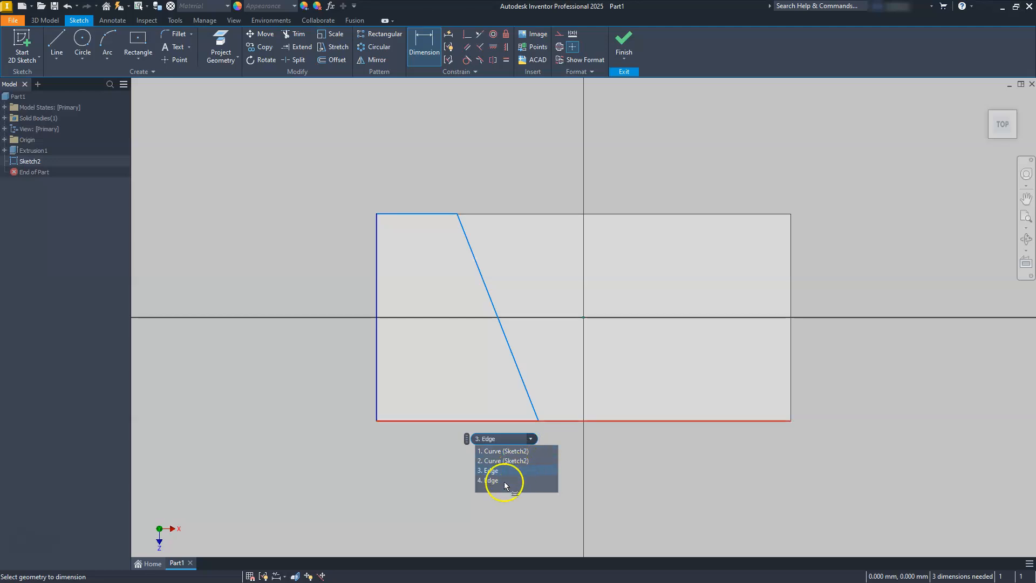
left_click(398, 478)
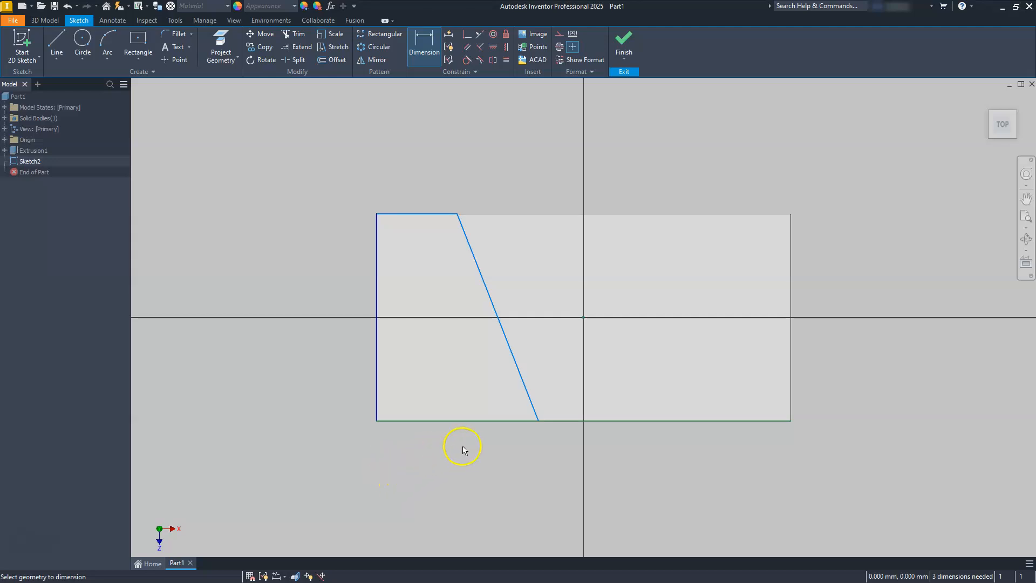
right_click(499, 423)
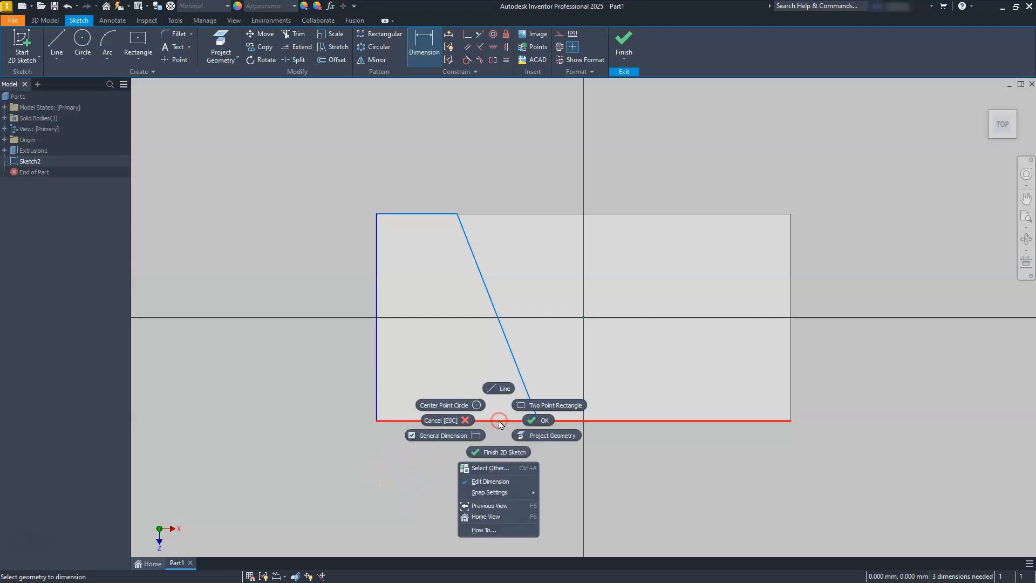
left_click(489, 468)
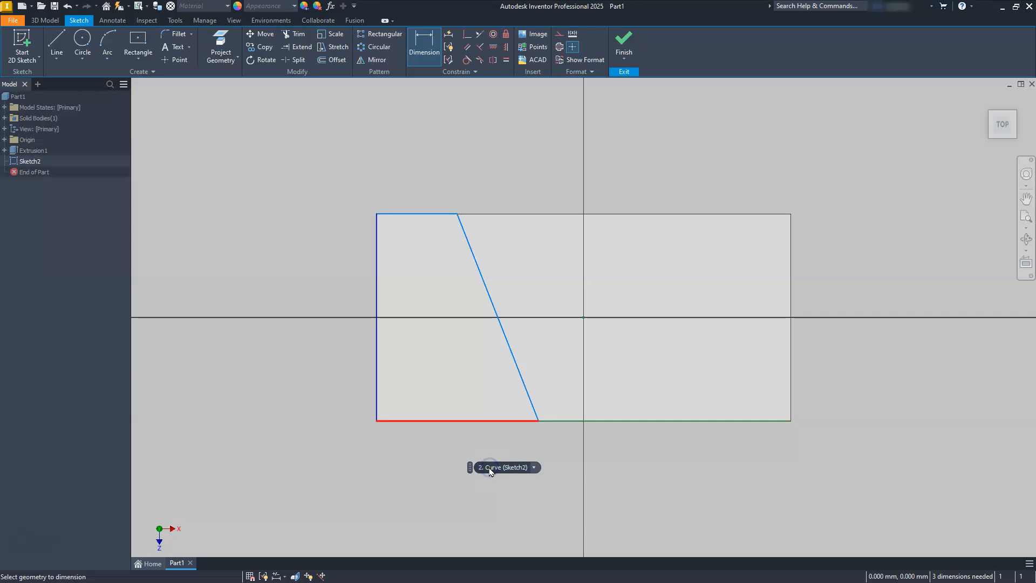
left_click(534, 467)
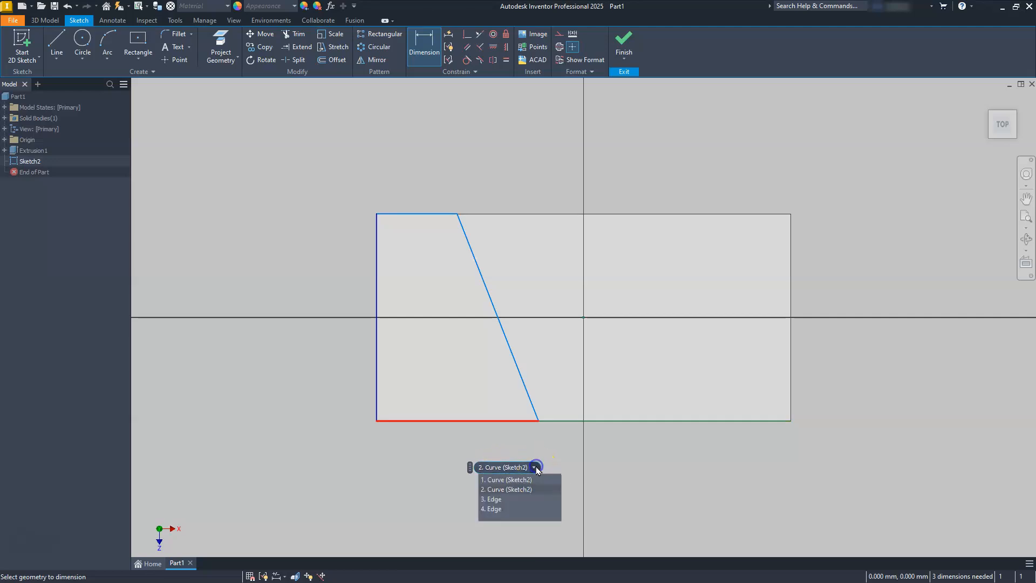
left_click(504, 490)
left_click(501, 489)
left_click(458, 474)
type("35")
key("Return")
- Dimension the profile's top line as 20 mm
left_click(425, 268)
left_click(426, 215)
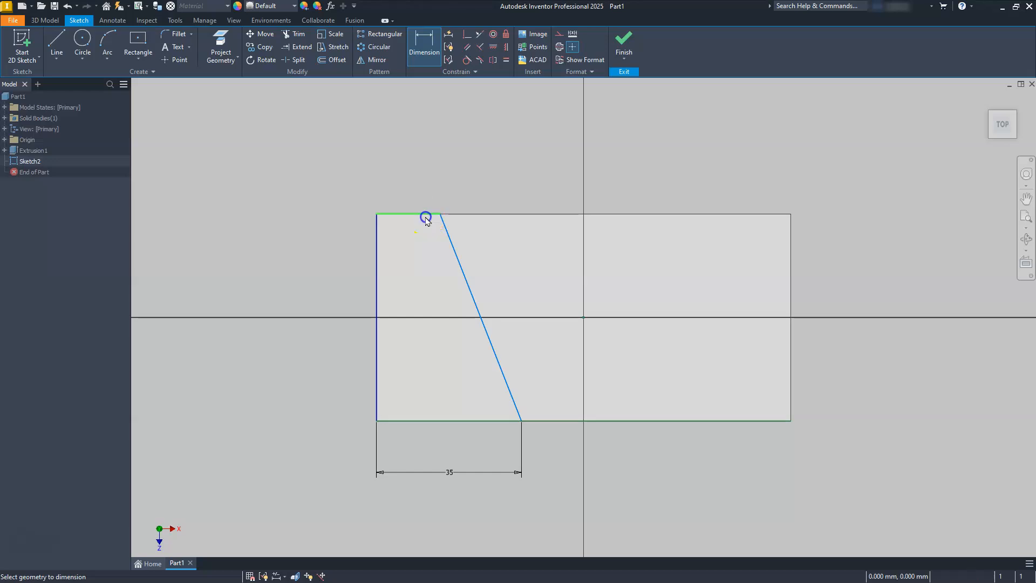
left_click(413, 190)
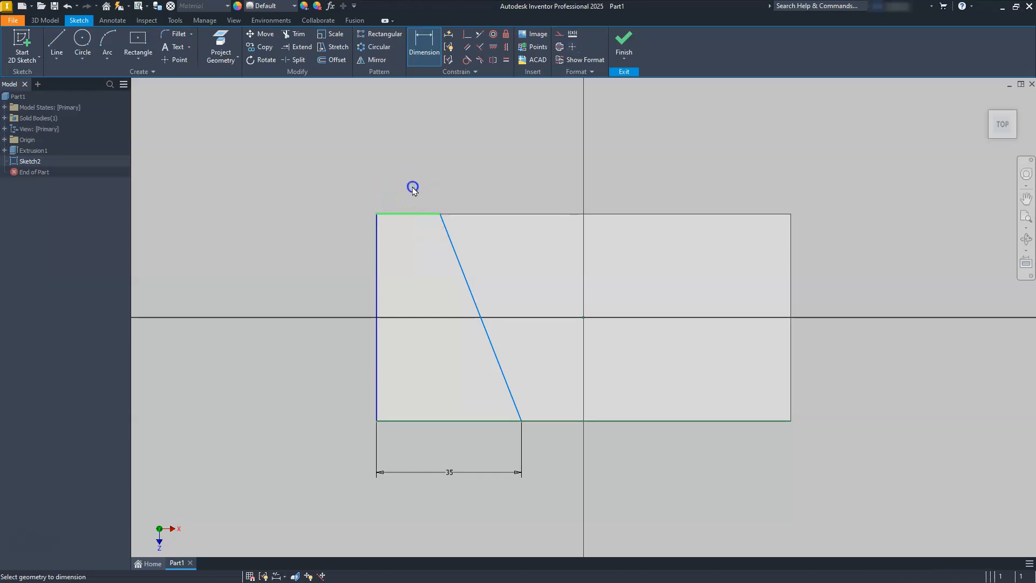
type("20")
key("Return")
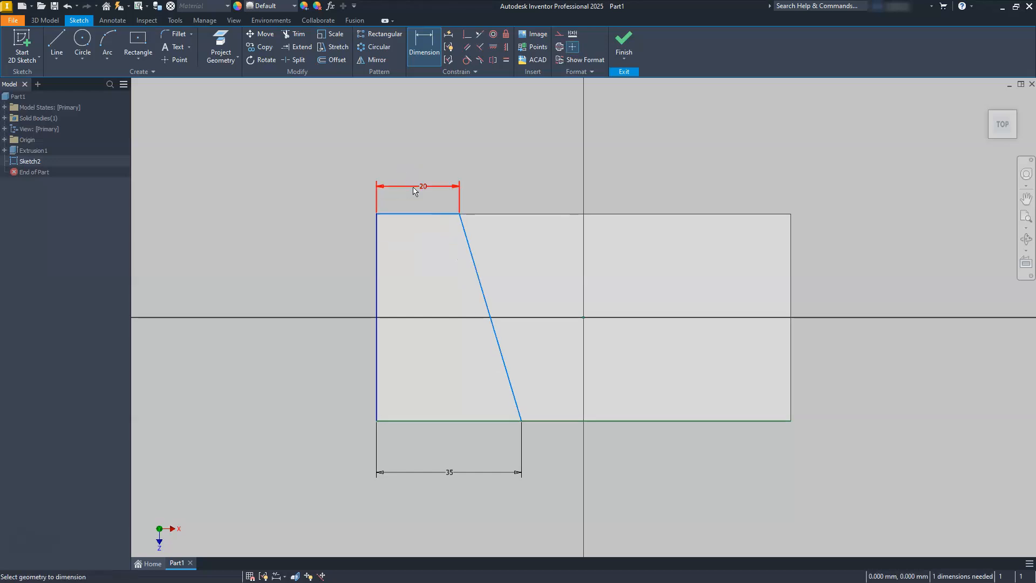
key("Escape")
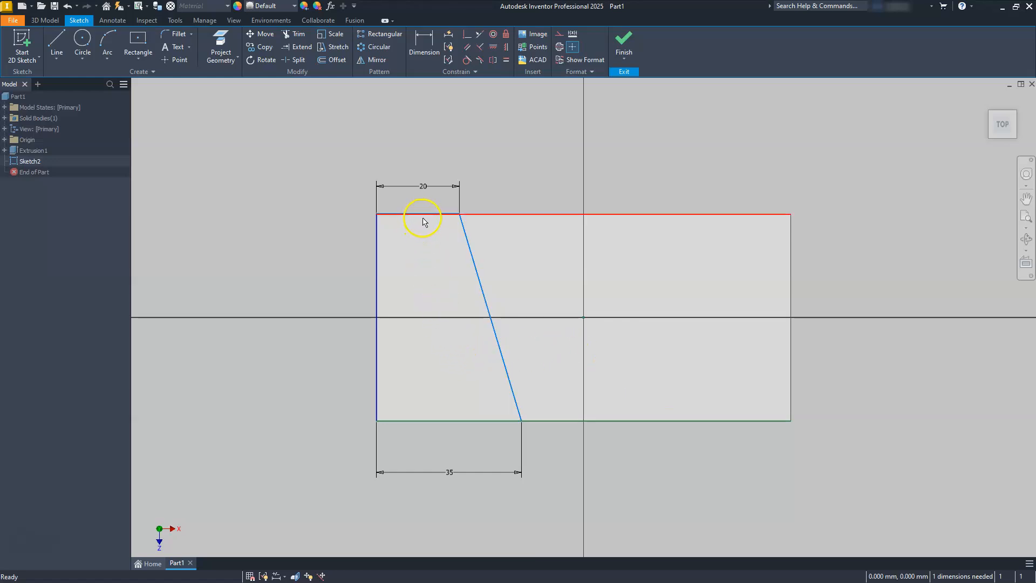
- Constrain the profile's top line collinear with the block's top edge
left_click_drag(430, 223, 439, 278)
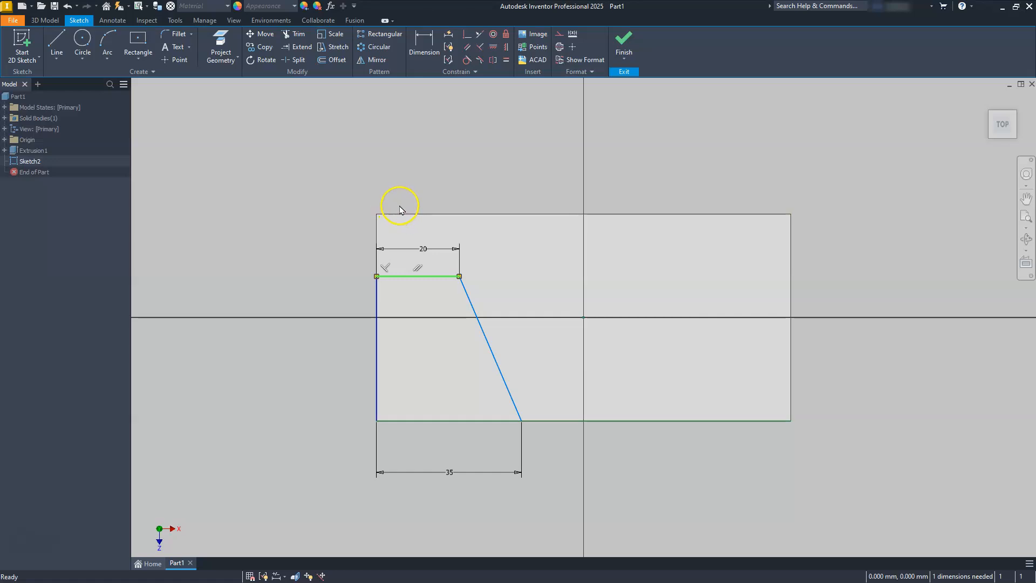
left_click(480, 35)
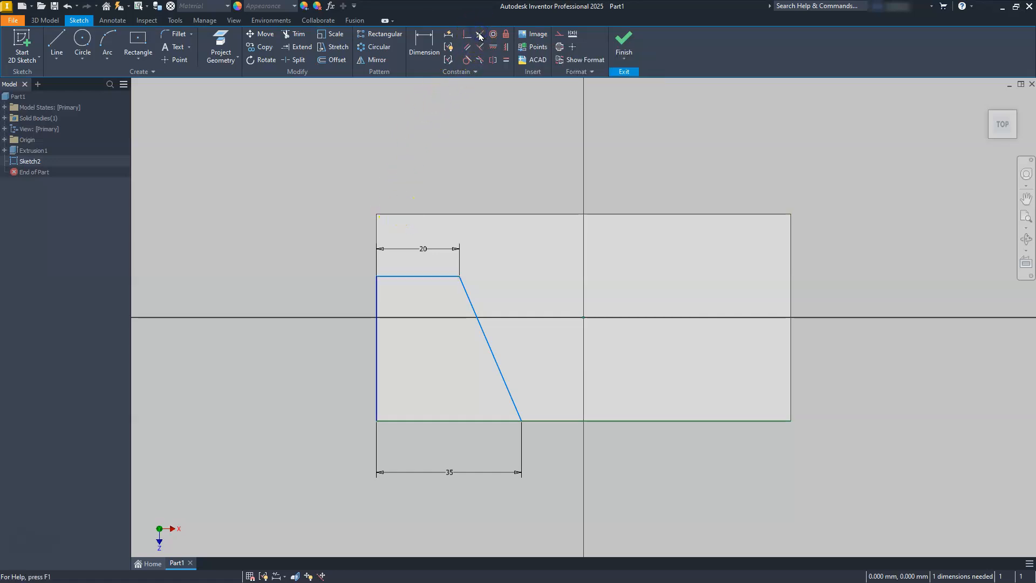
left_click(431, 276)
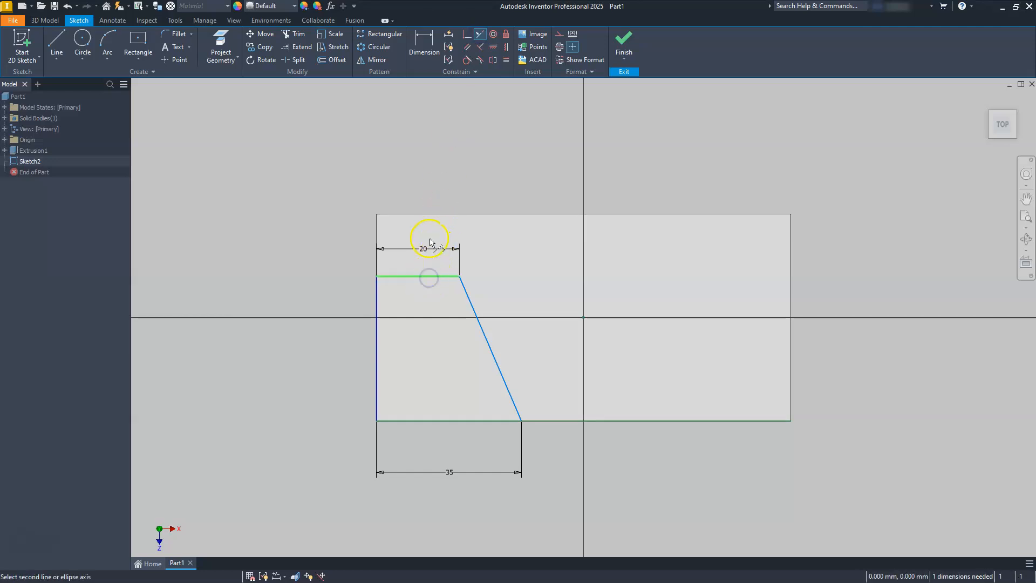
left_click(431, 216)
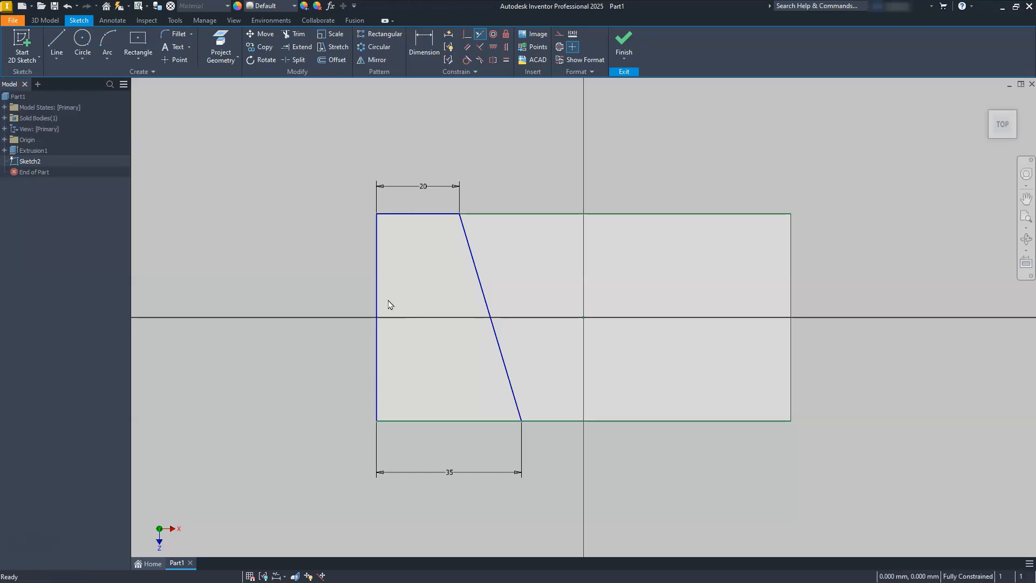
key("Escape")
- Convert the selected projected block edges to construction geometry
left_click_drag(691, 183, 660, 455)
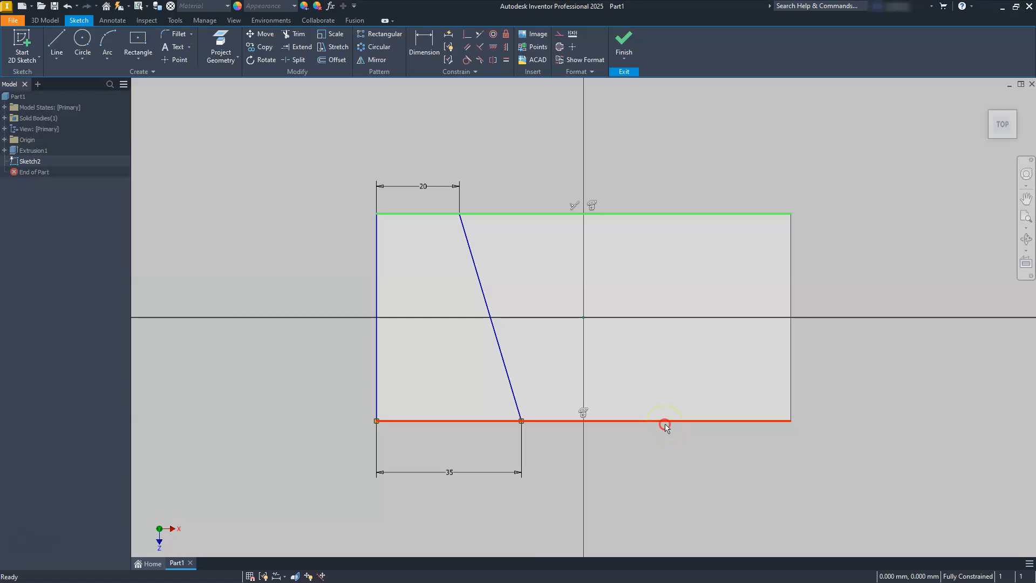
right_click(666, 428)
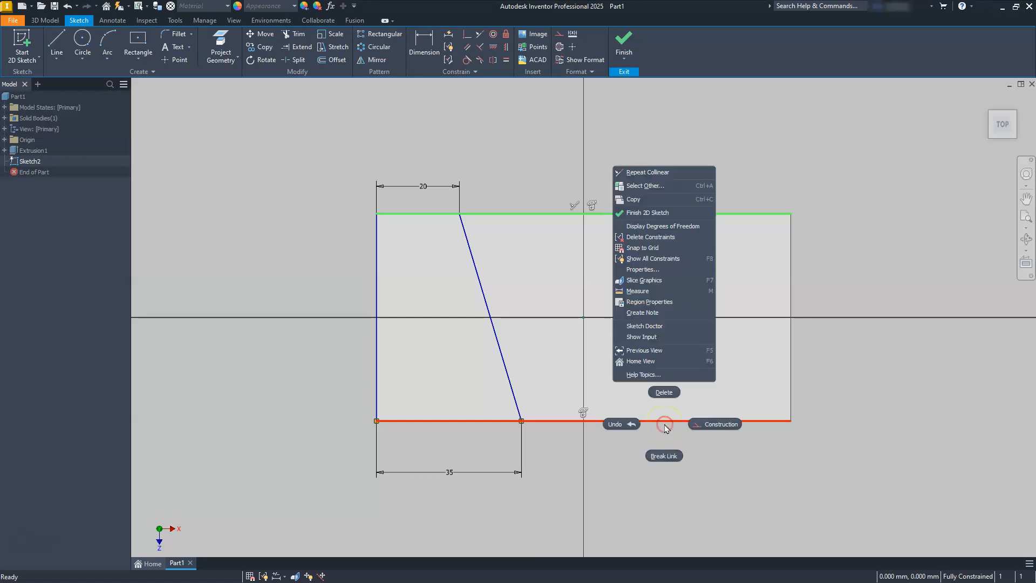
left_click(712, 427)
left_click(713, 430)
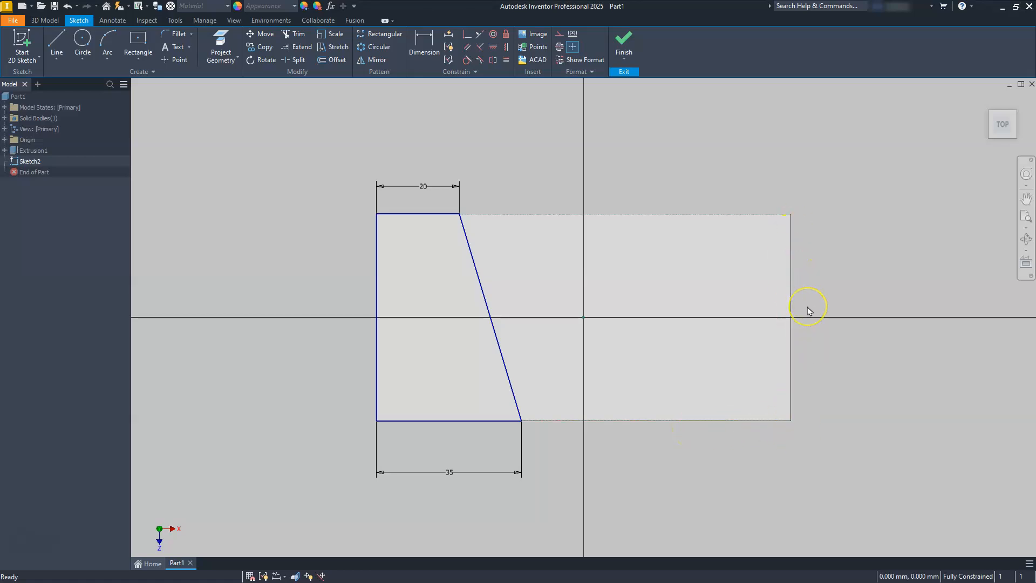
- Finish the sketch and extrude the slanted profile 35 mm upward
left_click(623, 43)
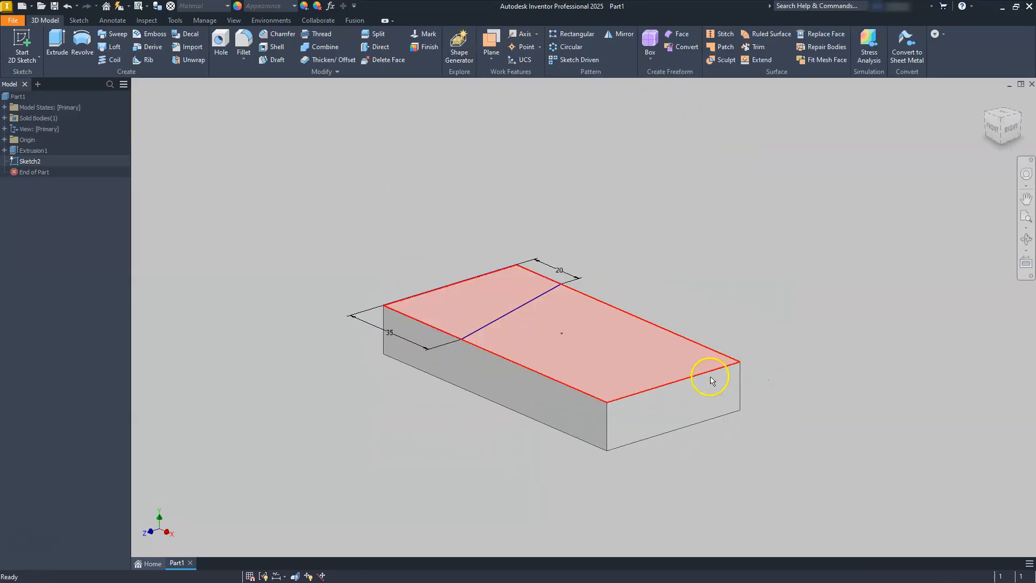
left_click(56, 40)
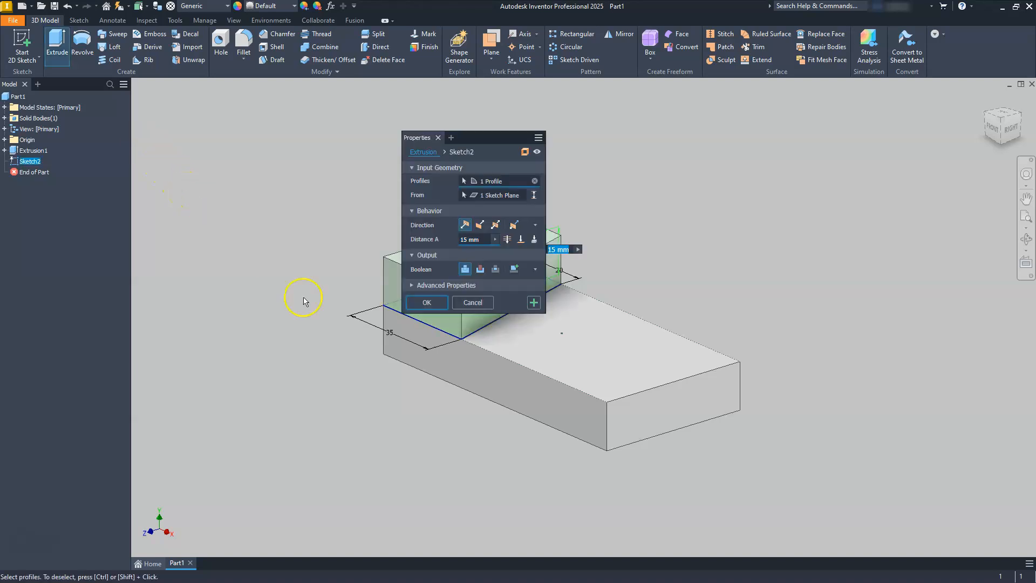
left_click_drag(484, 240, 452, 239)
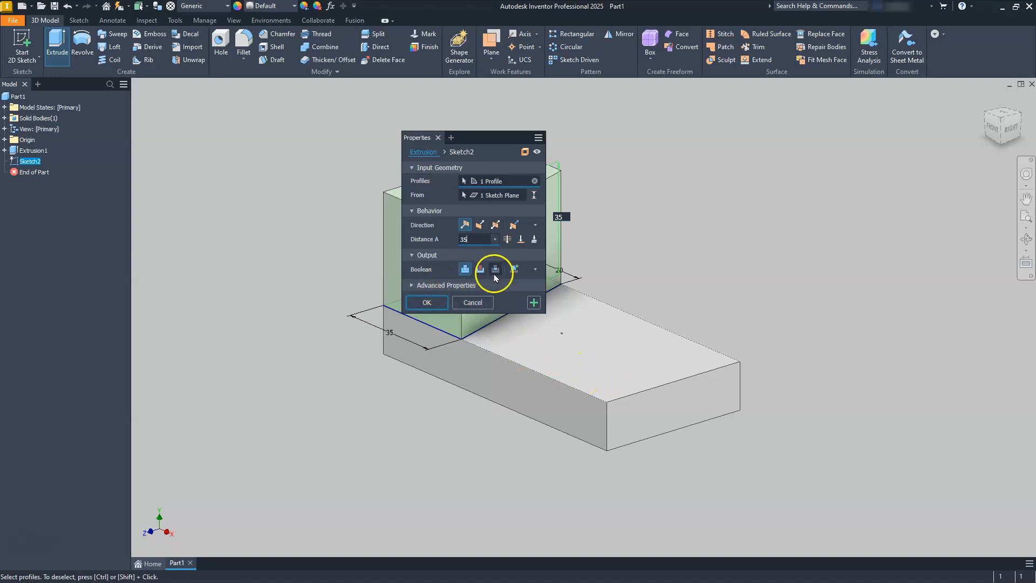
left_click(425, 304)
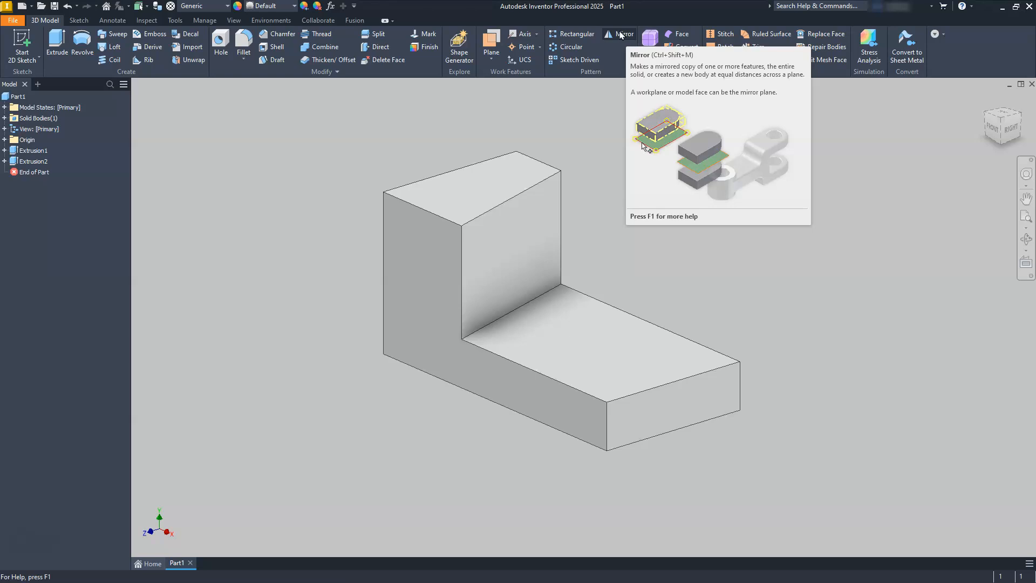
- Mirror the second extrusion about the YZ origin plane
left_click(23, 162)
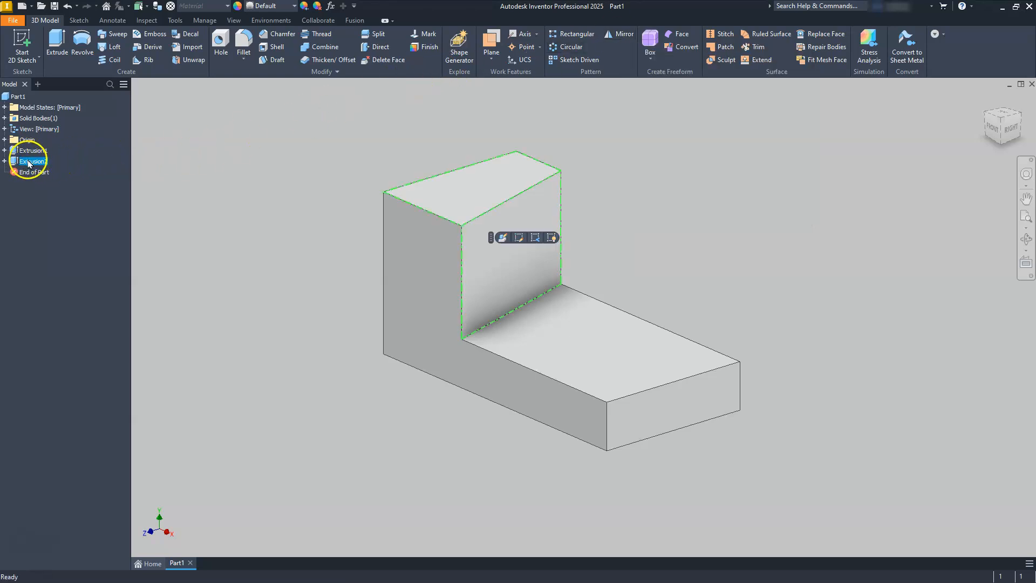
left_click(623, 37)
left_click_drag(225, 82, 524, 143)
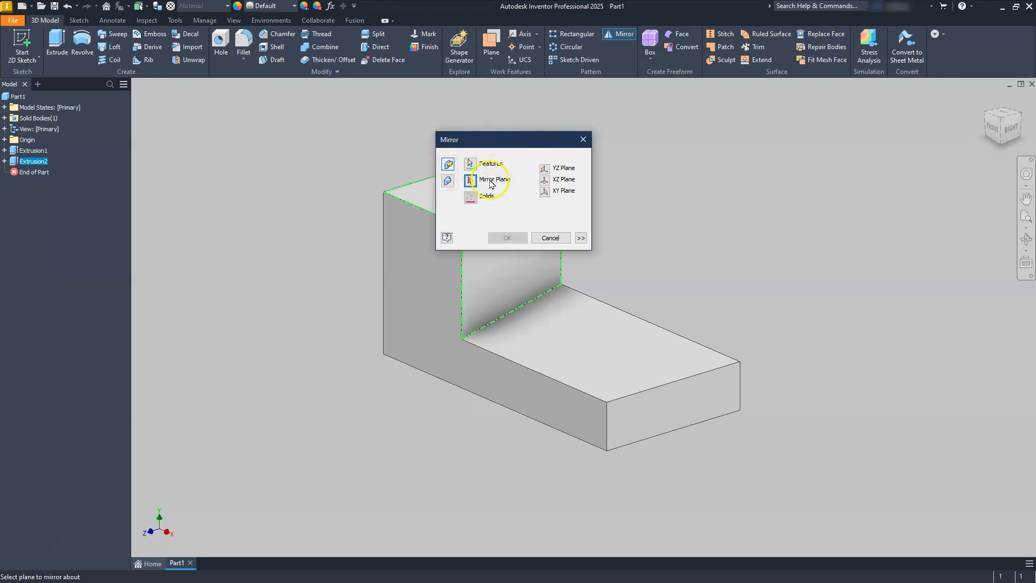
left_click(5, 140)
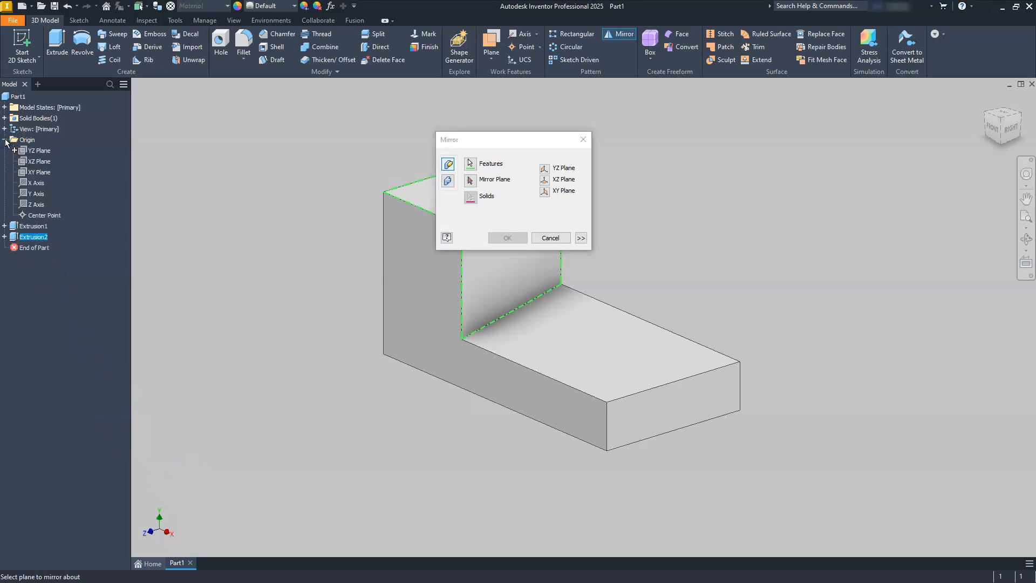
left_click(31, 153)
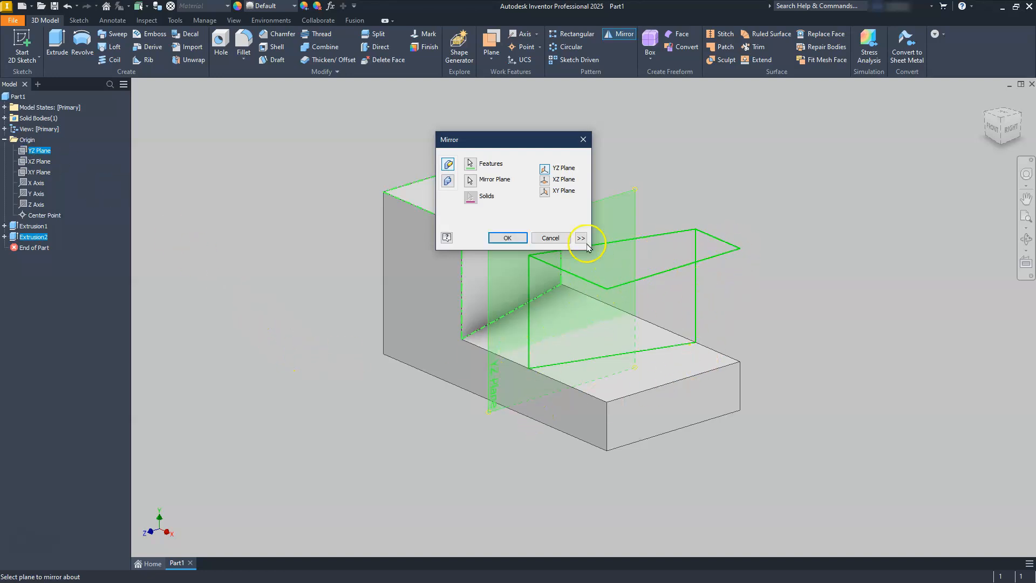
left_click(522, 239)
left_click(318, 367)
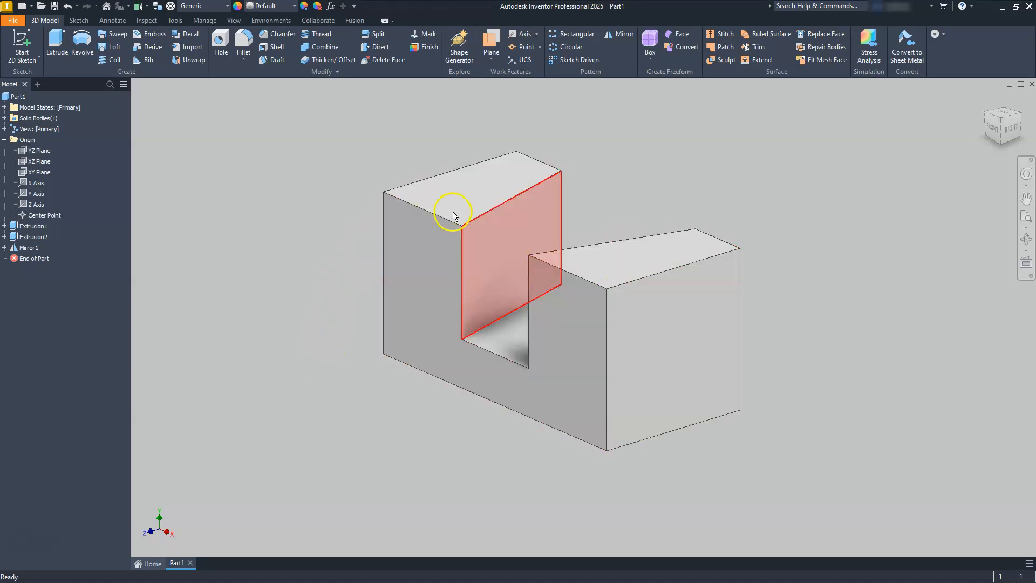
- Chamfer the top outer edges of both uprights with two distances, 35 mm and 50 mm
left_click(284, 36)
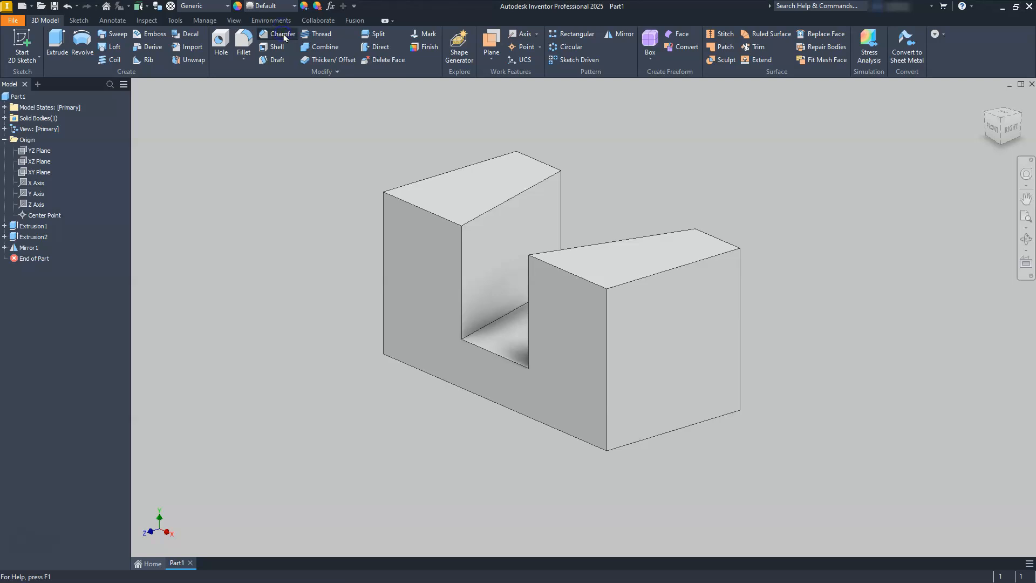
left_click_drag(393, 131, 610, 139)
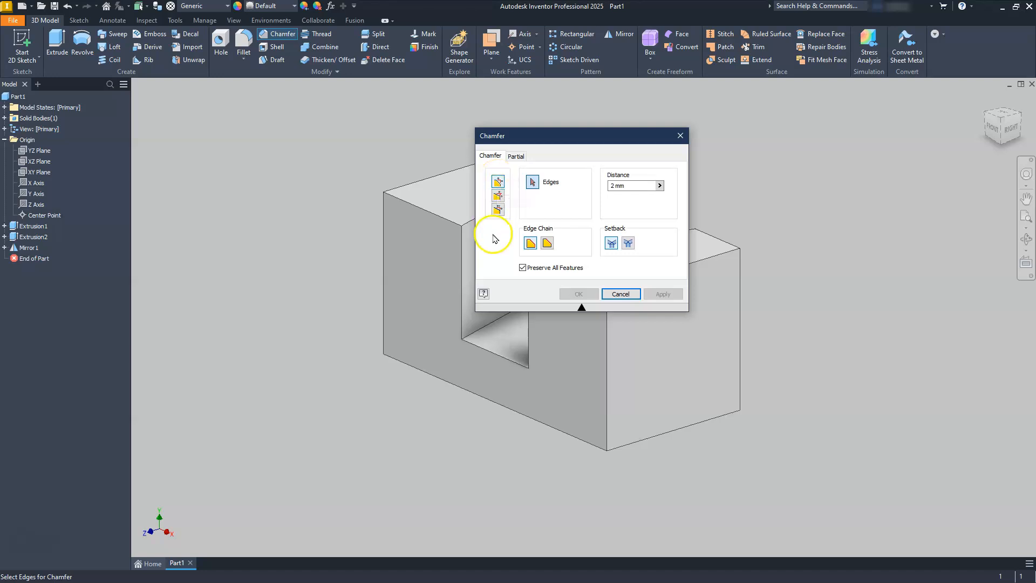
left_click(497, 210)
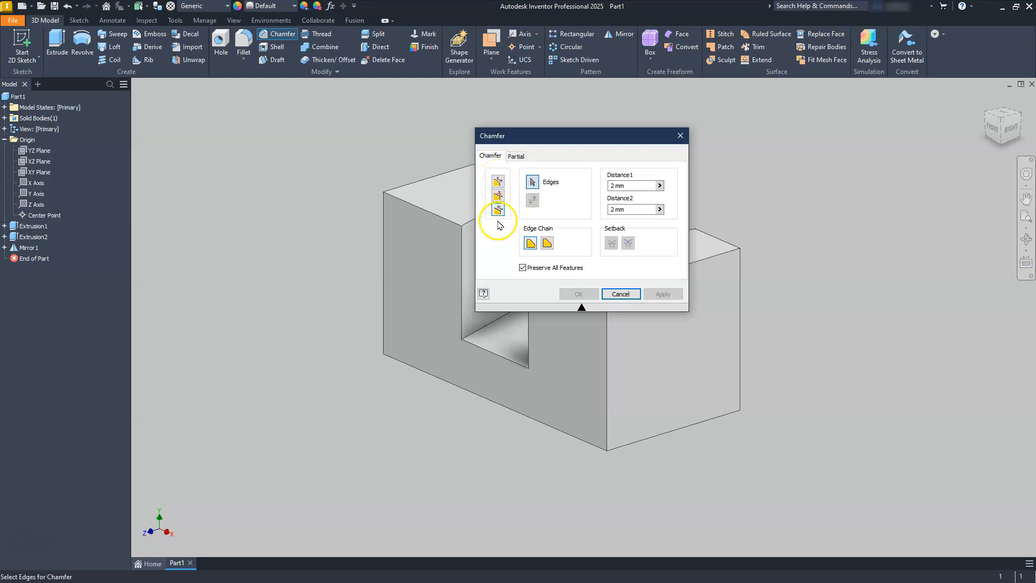
left_click(611, 185)
type("35")
left_click(618, 210)
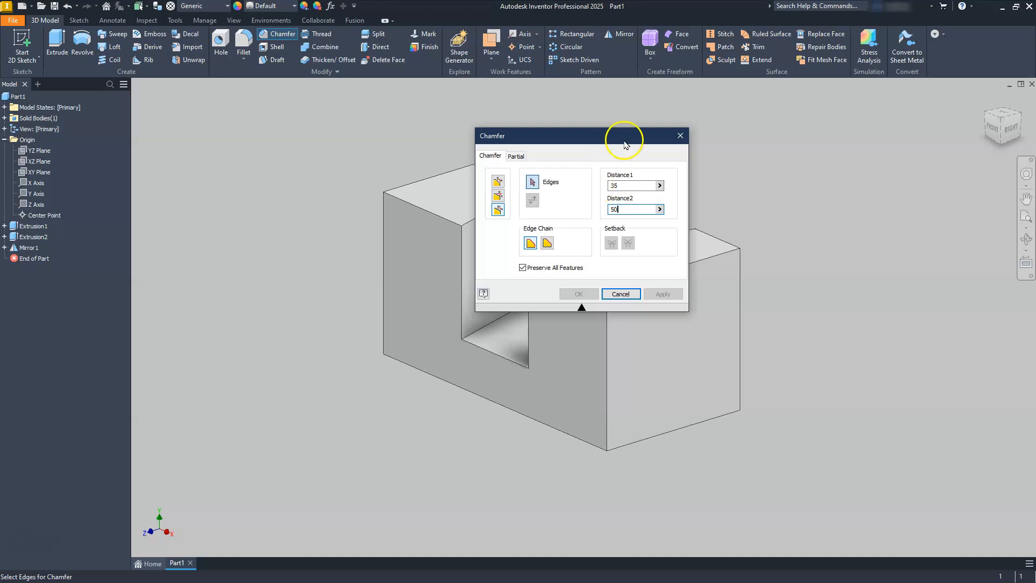
left_click_drag(608, 138, 255, 174)
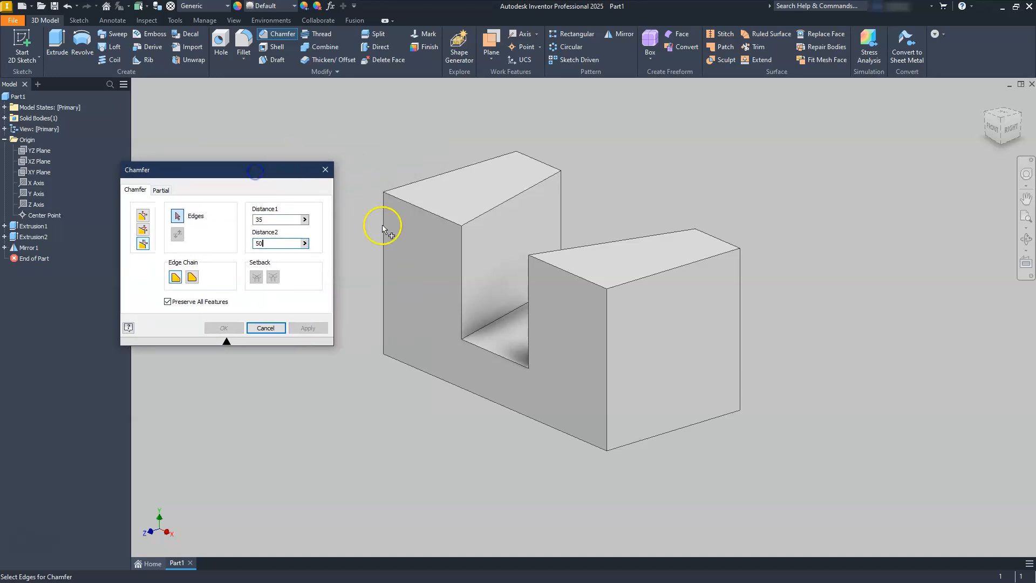
left_click(557, 268)
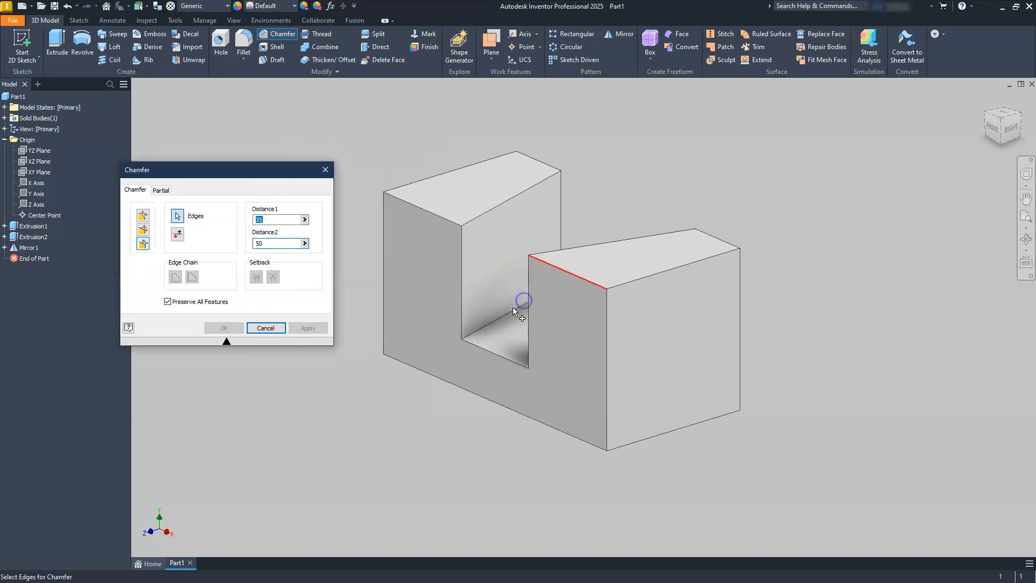
left_click(421, 211)
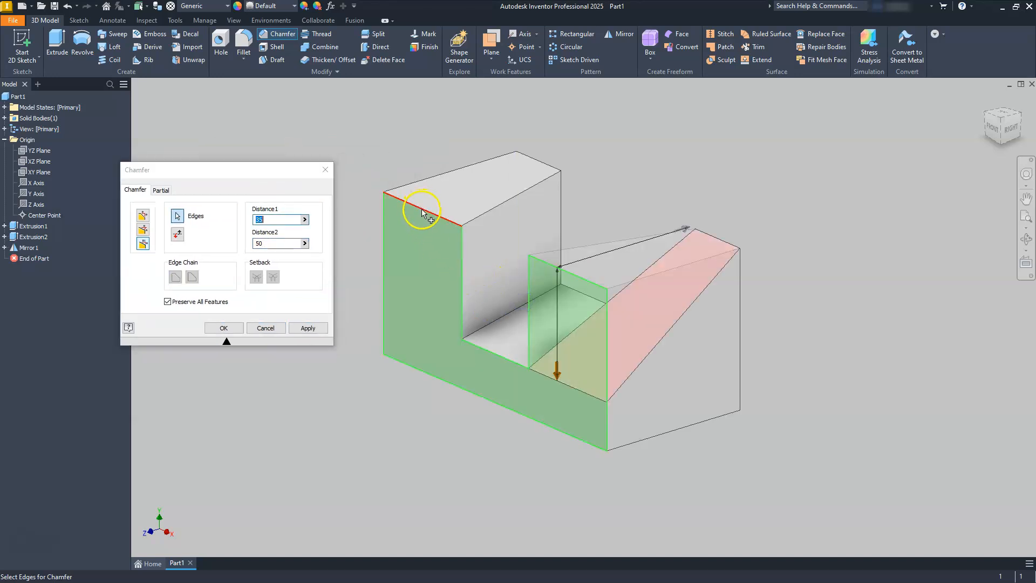
left_click(286, 171)
left_click_drag(286, 171, 779, 134)
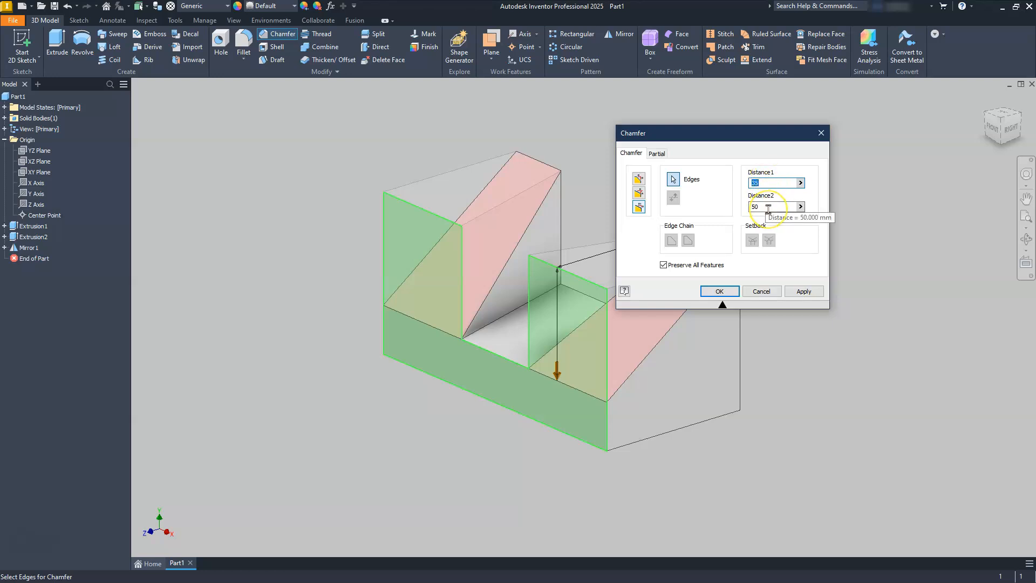
left_click(721, 292)
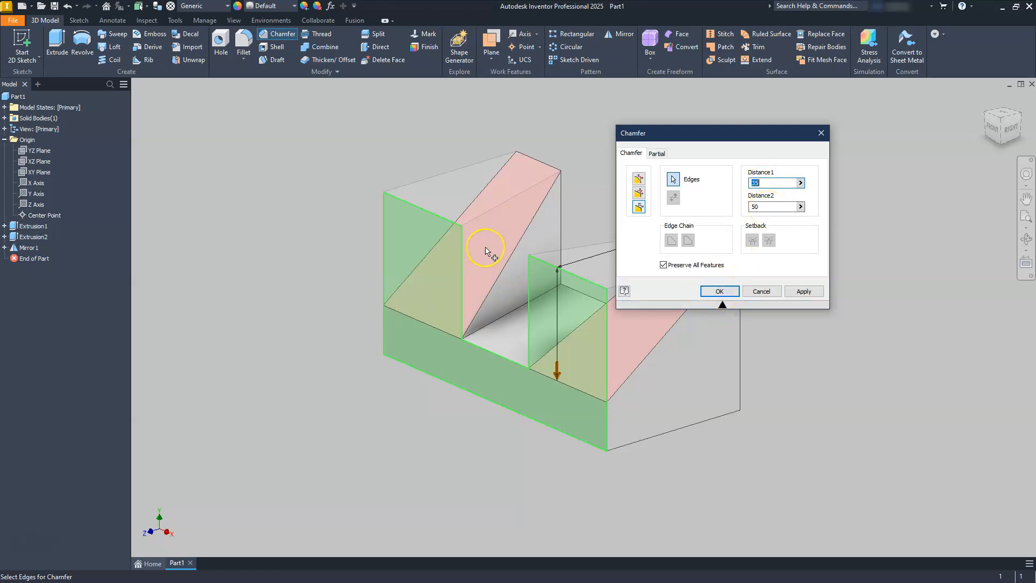
left_click(721, 292)
middle_click_drag(400, 370, 425, 387)
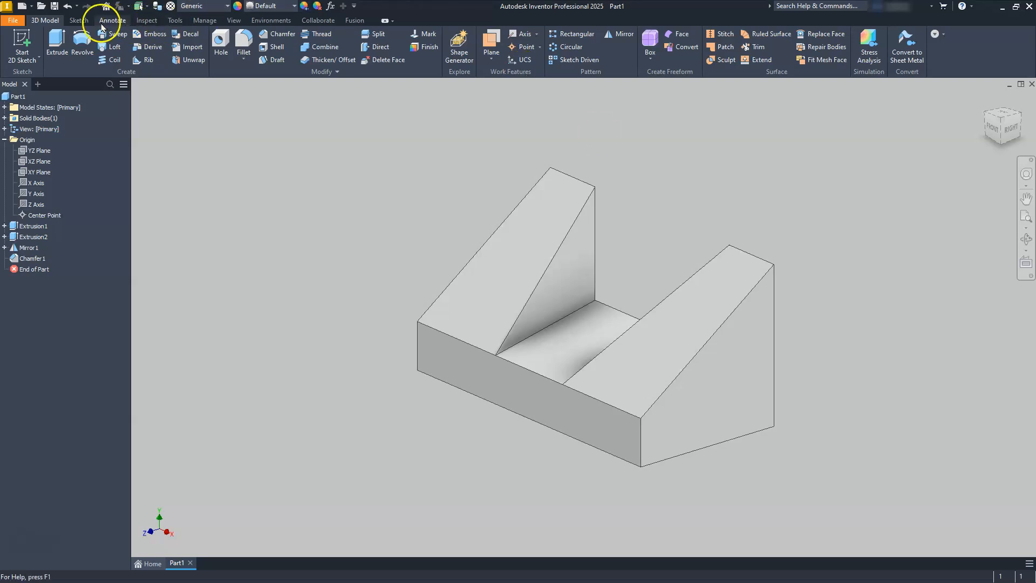
- Save the part as Part1.ipt in Documents, replacing the existing file
left_click(54, 6)
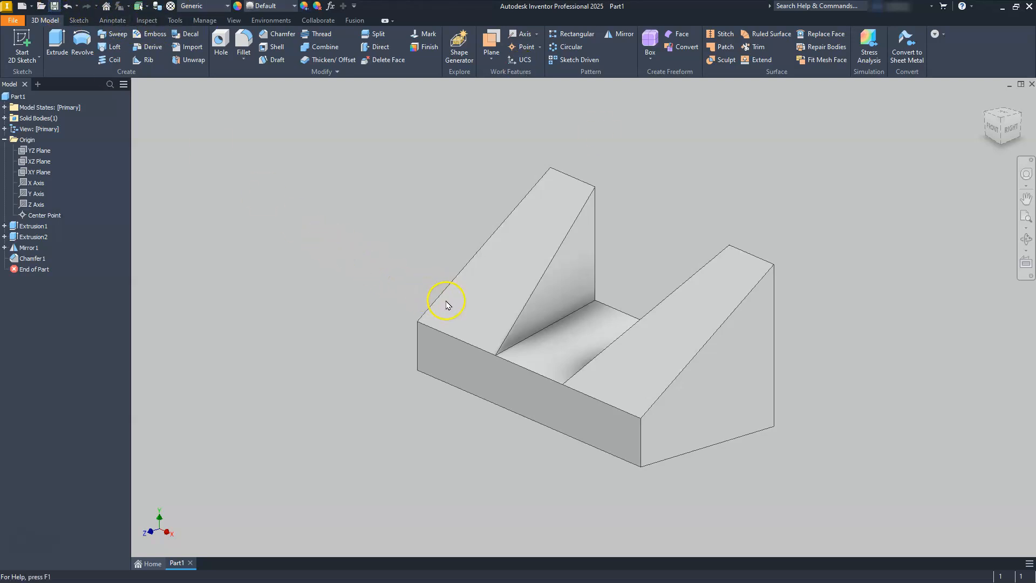
scroll(488, 312, "down", 15)
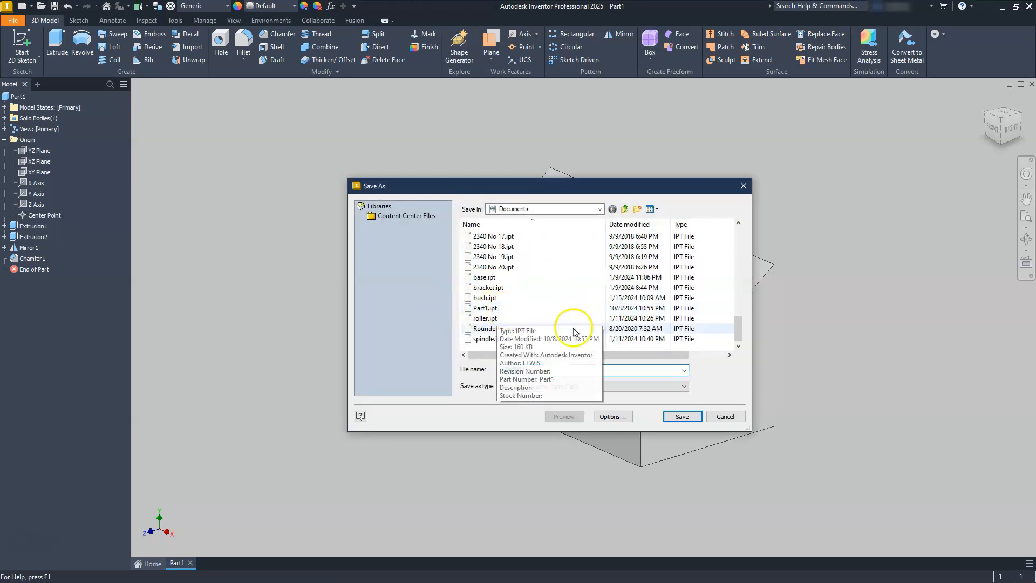
left_click(487, 313)
left_click(551, 308)
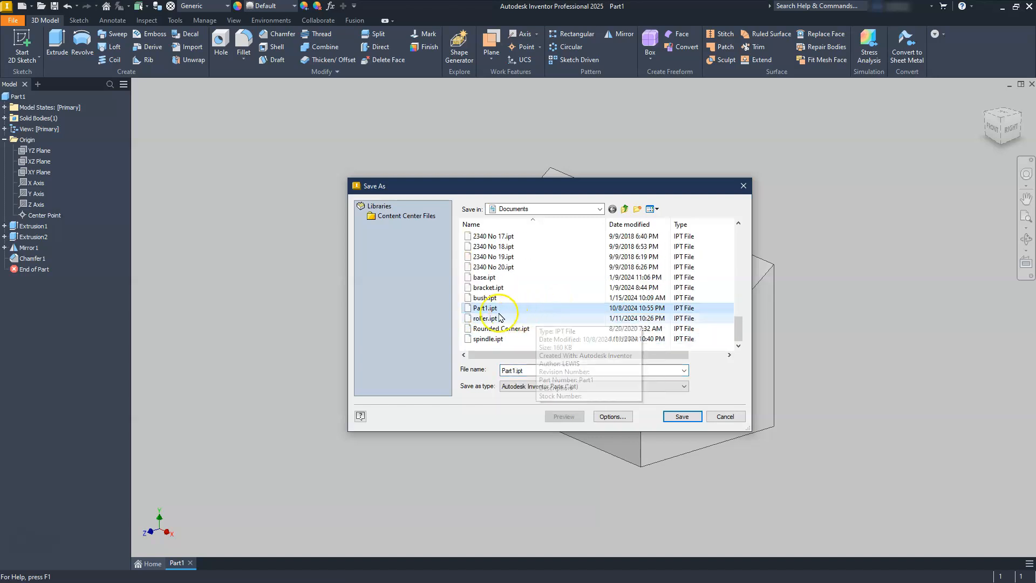
left_click(483, 308)
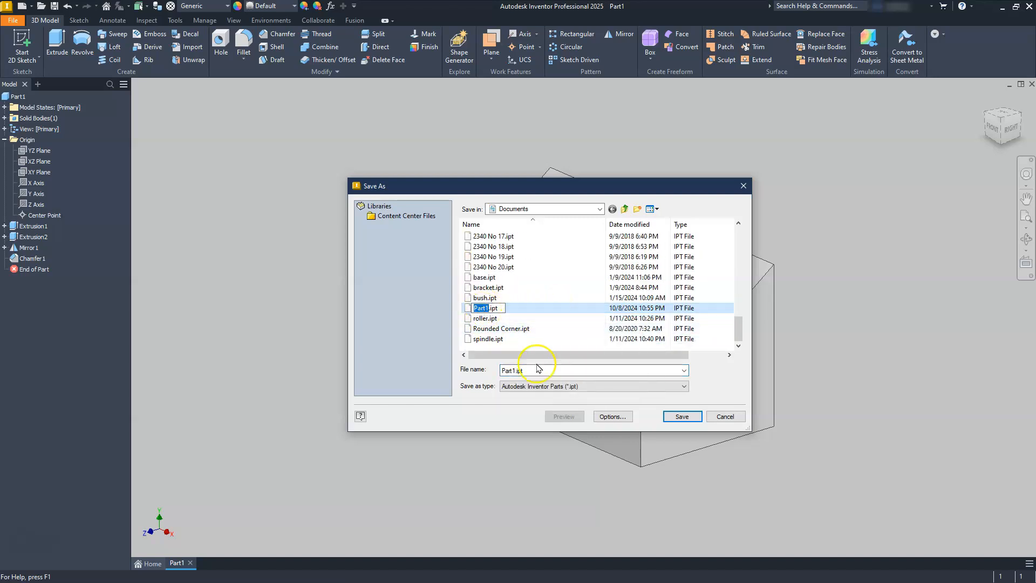
left_click(678, 416)
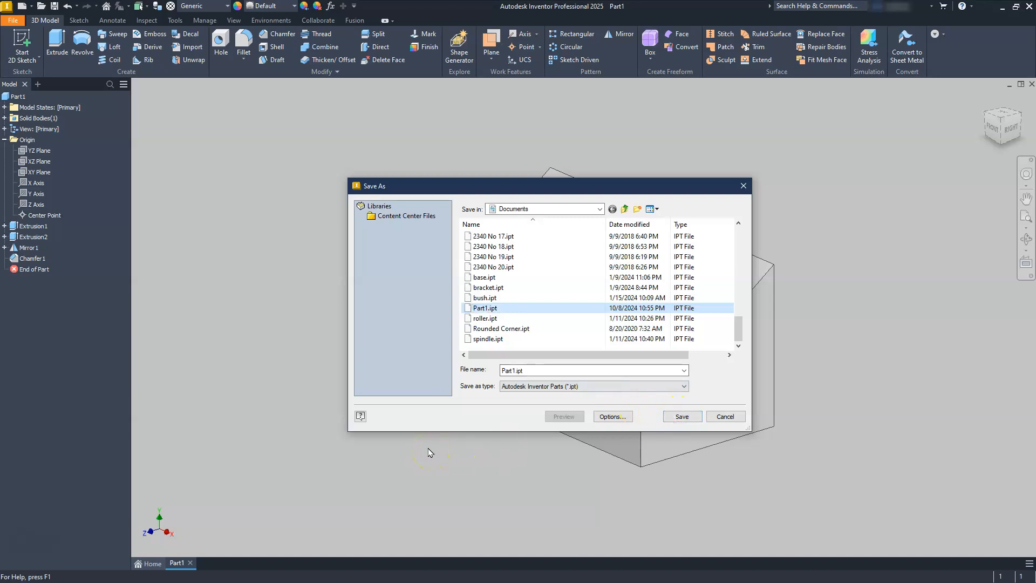
left_click(692, 420)
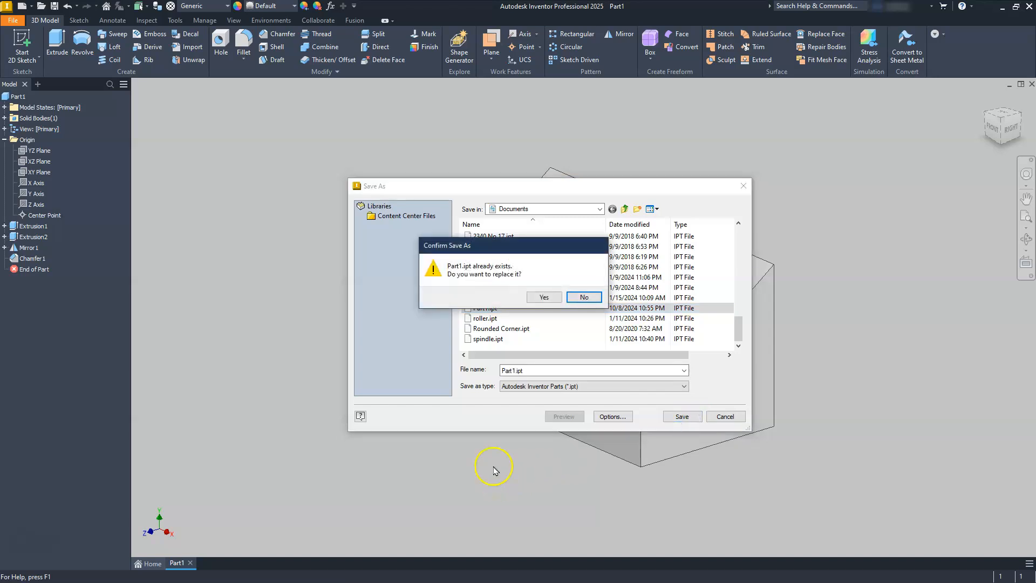
left_click(544, 297)
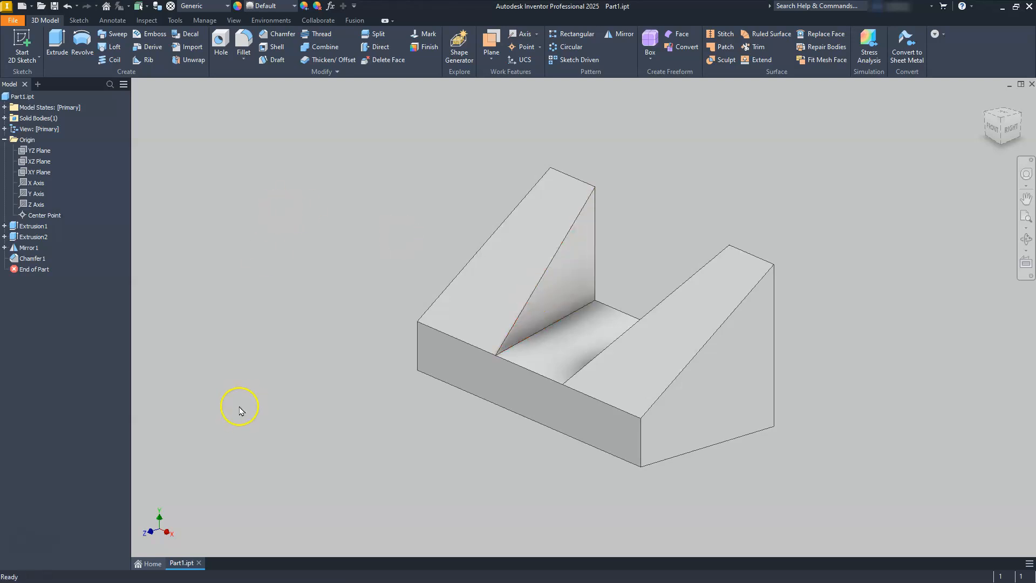
- Create a new drawing from the metric ANSI (mm).idw template
left_click(22, 6)
scroll(551, 360, "down", 5)
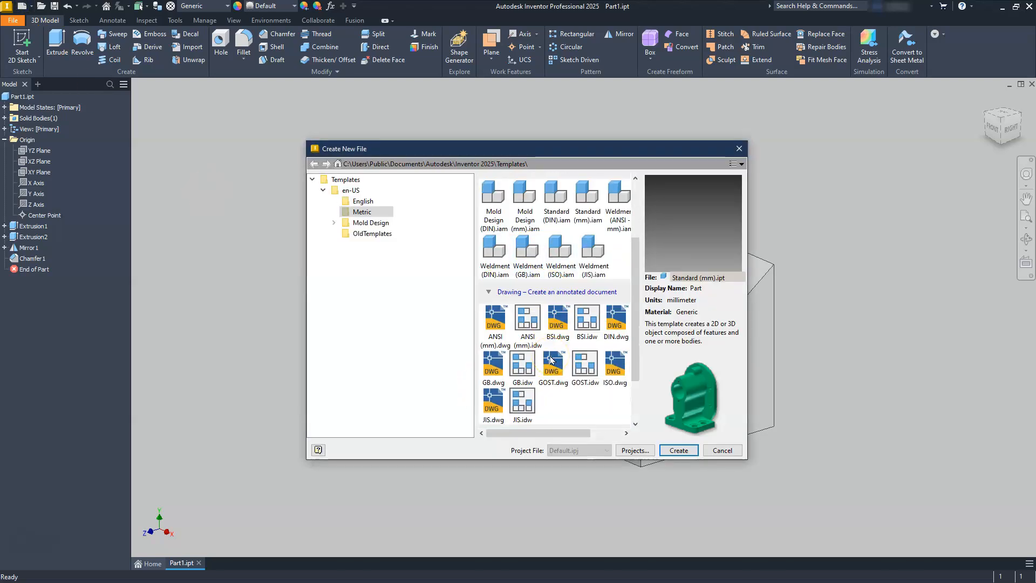
left_click(527, 341)
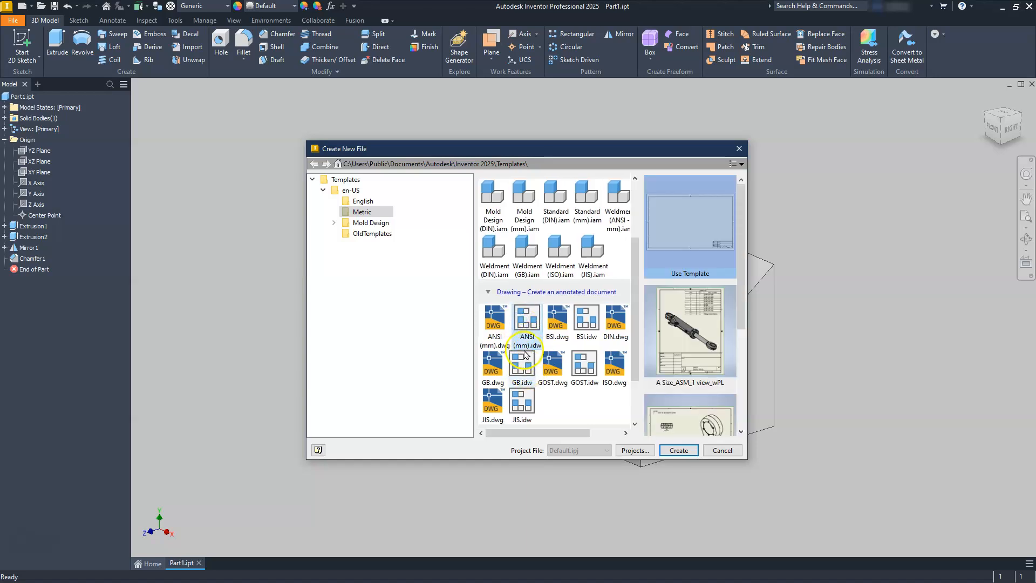
left_click(526, 326)
left_click(672, 451)
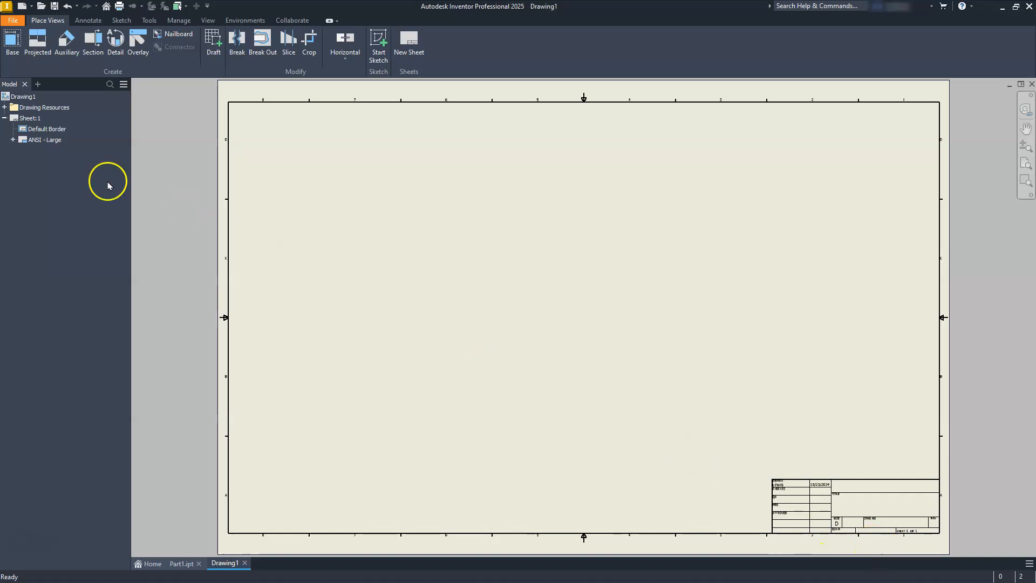
- Edit Sheet:1 and change its size to B
right_click(22, 118)
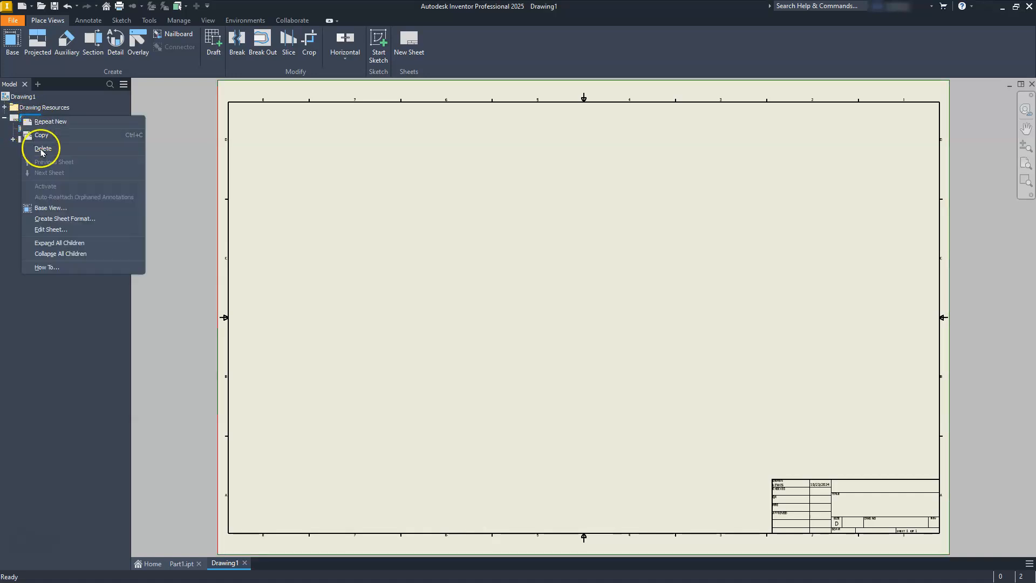
left_click(53, 230)
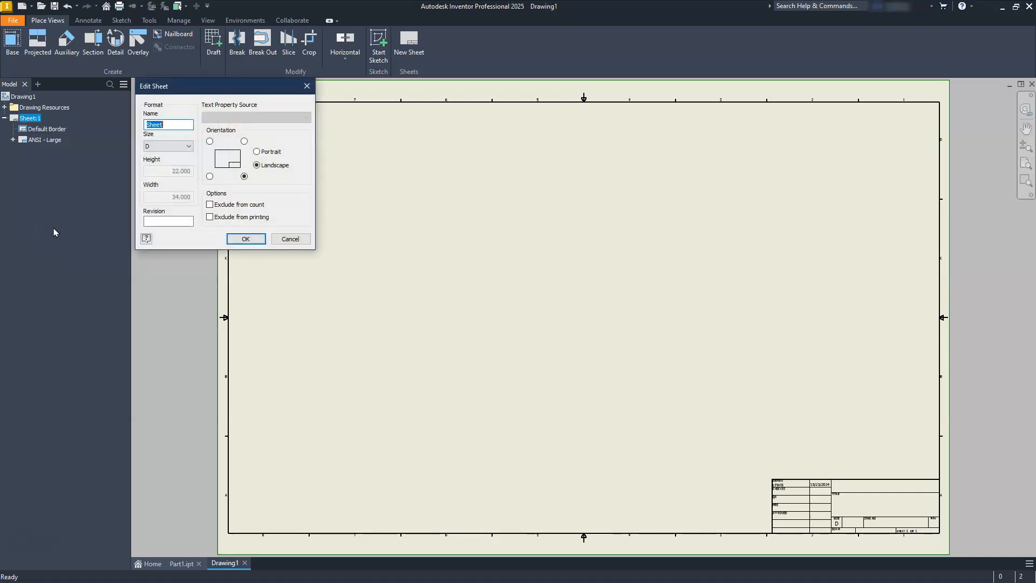
mouse_move(233, 91)
left_mouse_down()
mouse_move(560, 190)
mouse_move(596, 214)
left_mouse_up()
left_click(540, 269)
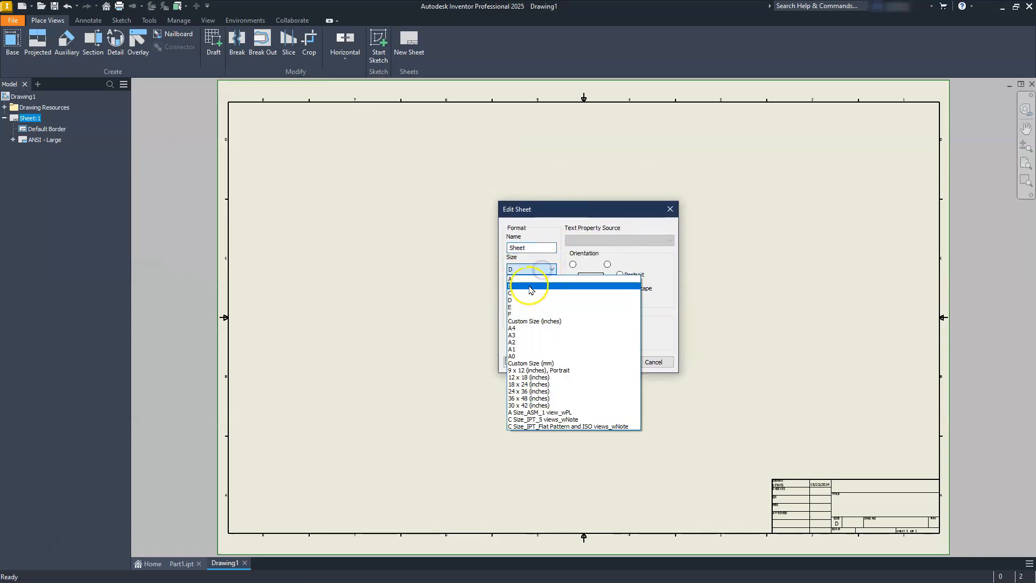
left_click(529, 286)
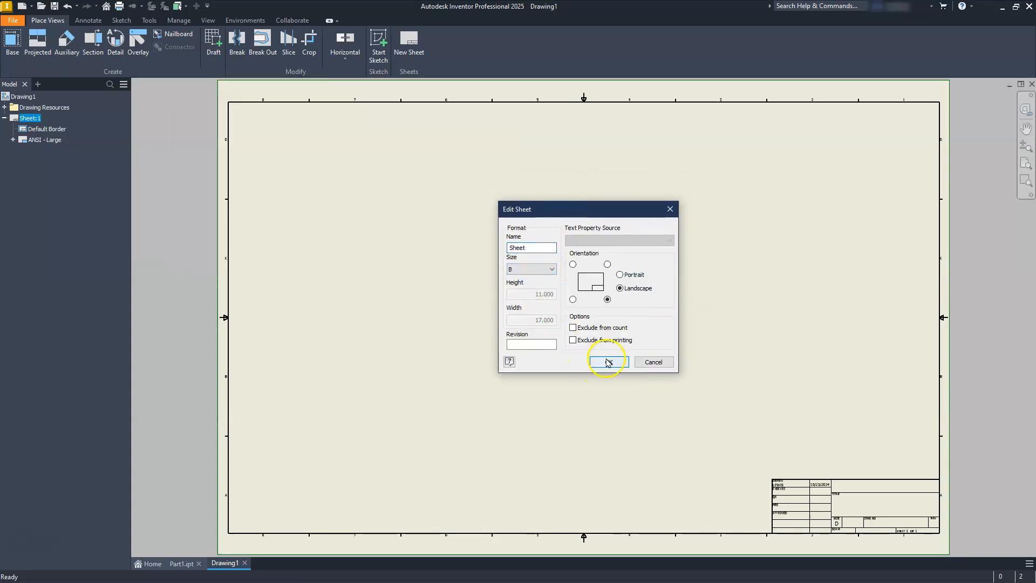
left_click(608, 362)
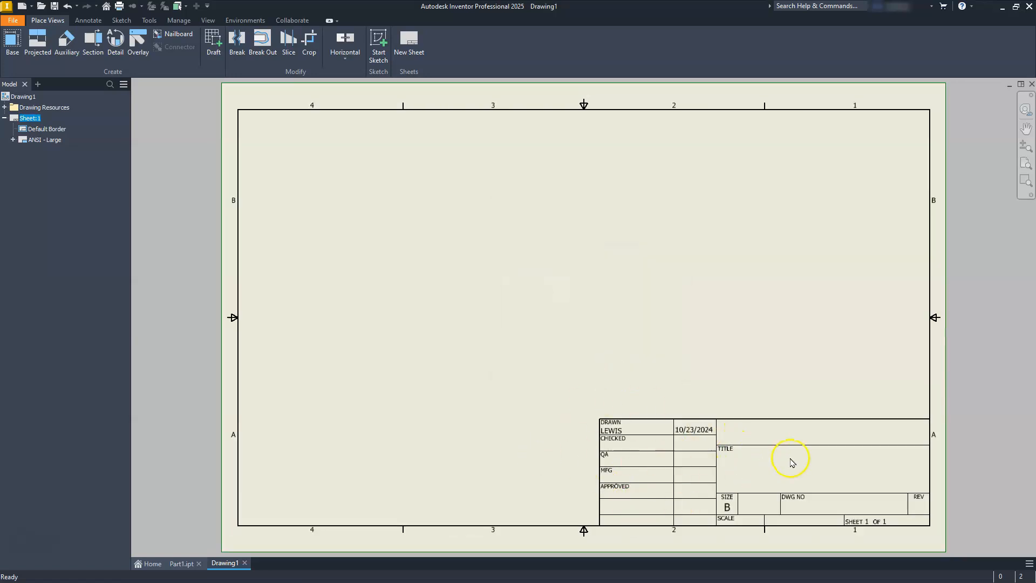
- Delete the ANSI - Large title block from the sheet
left_click(44, 139)
left_click(41, 138)
right_click(41, 140)
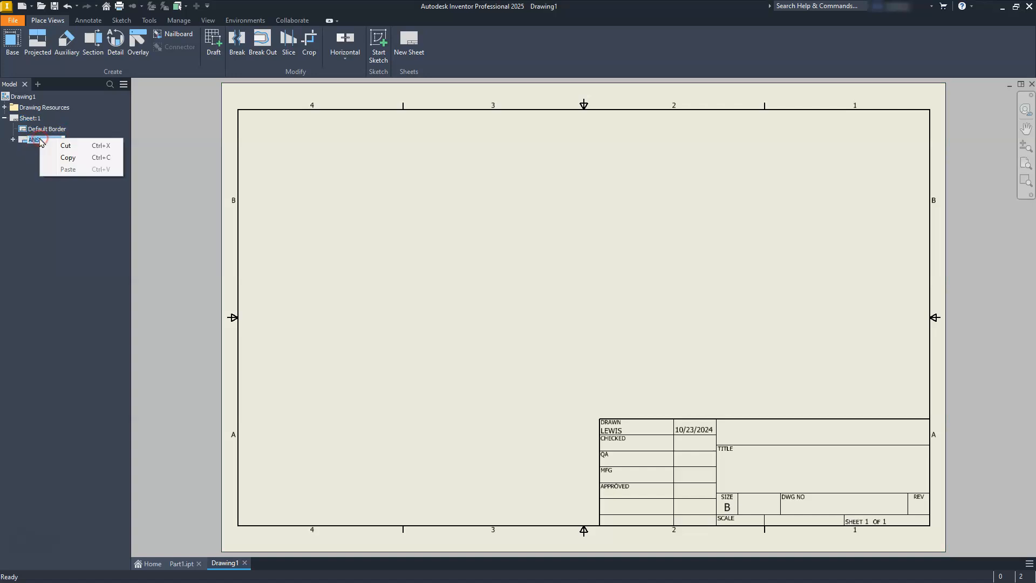
left_click(27, 143)
right_click(24, 140)
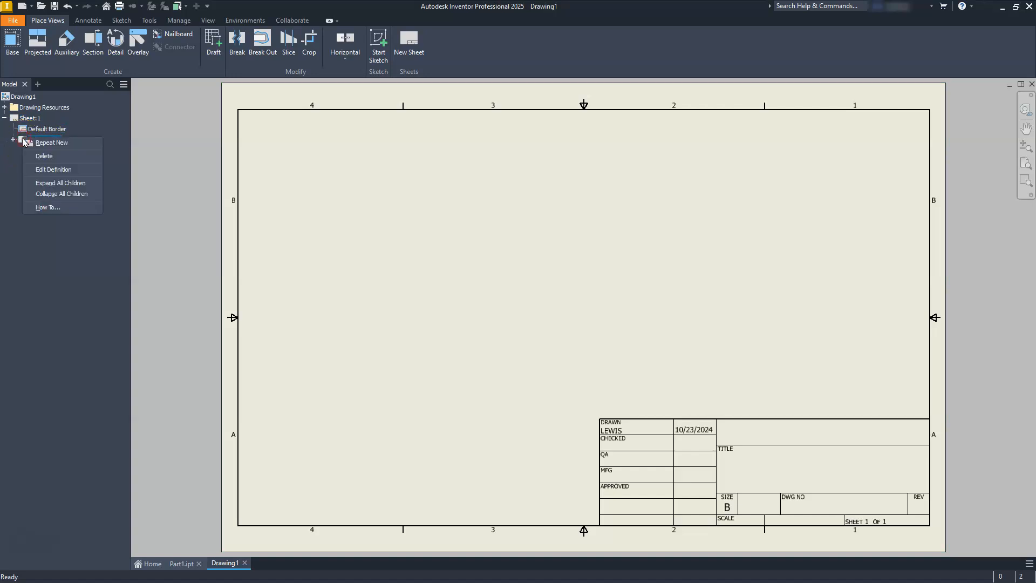
left_click(45, 156)
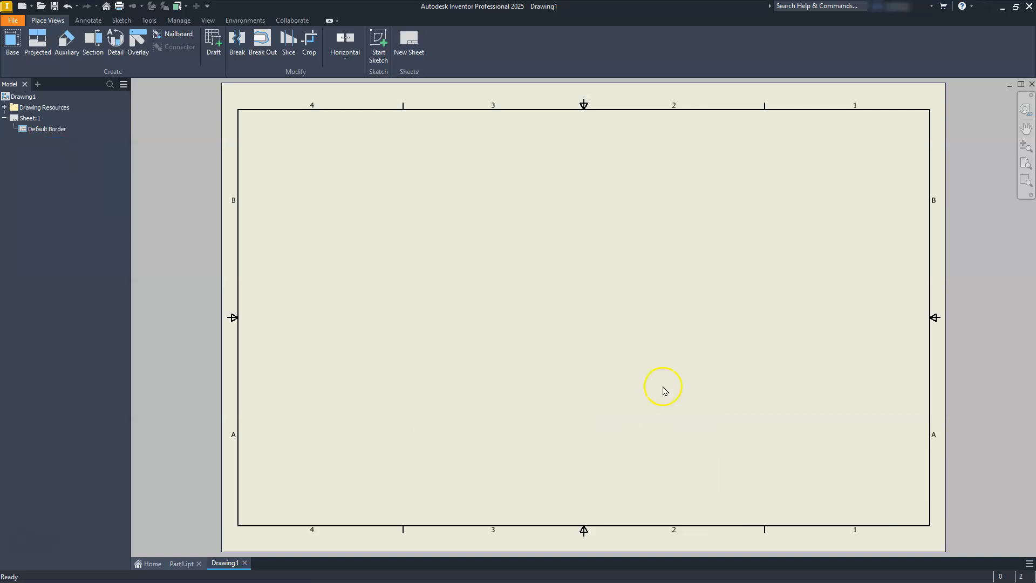
- Place a 1:1 base front view of Part1.ipt with projected top, right-side and isometric views
left_click(12, 39)
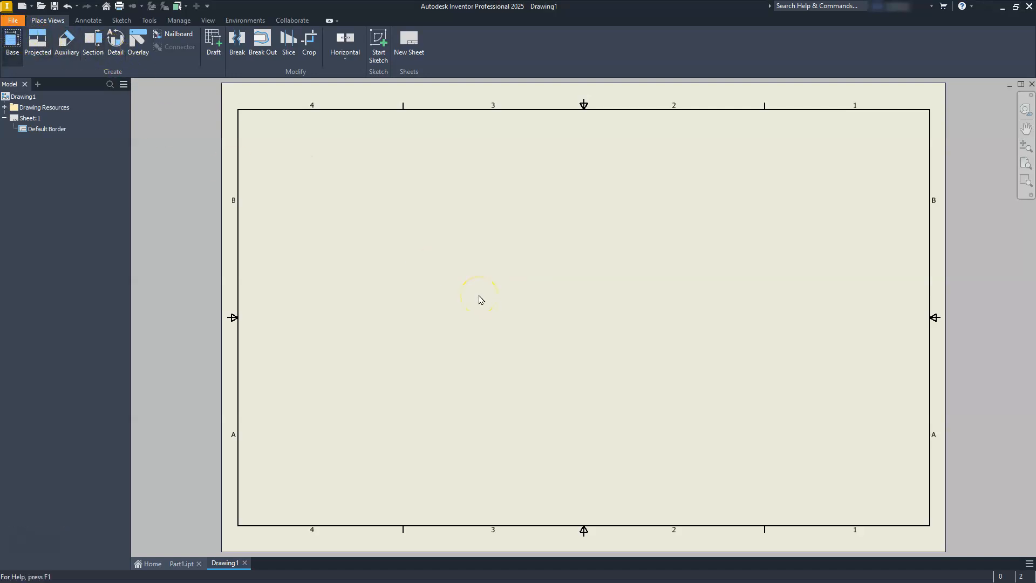
left_click_drag(574, 313, 428, 414)
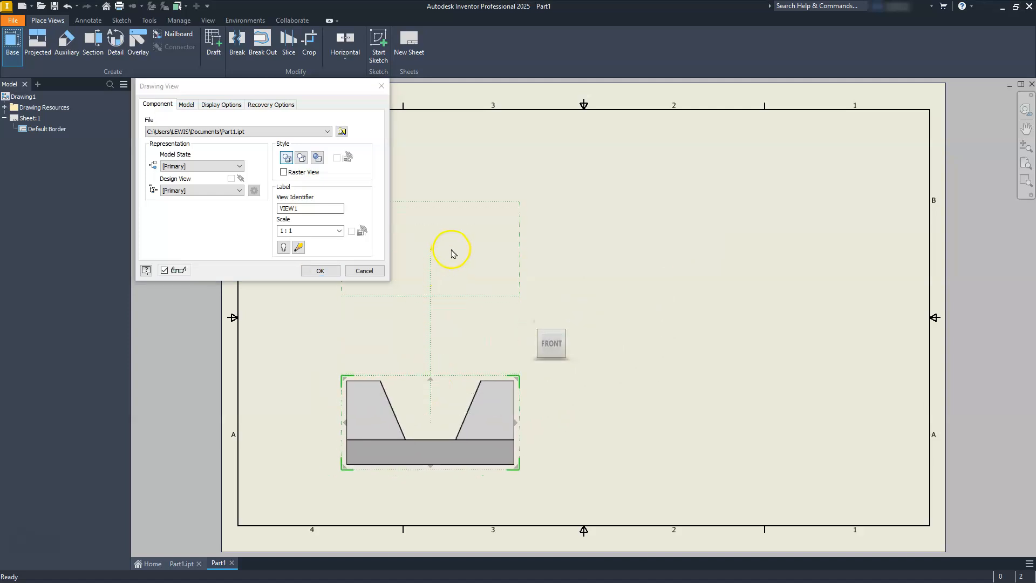
left_click(457, 218)
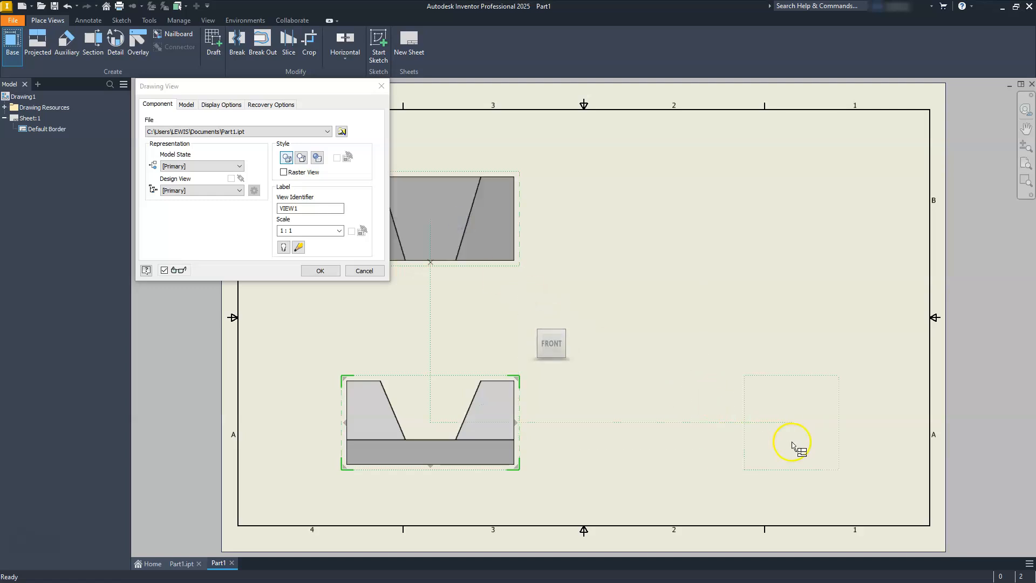
left_click(767, 439)
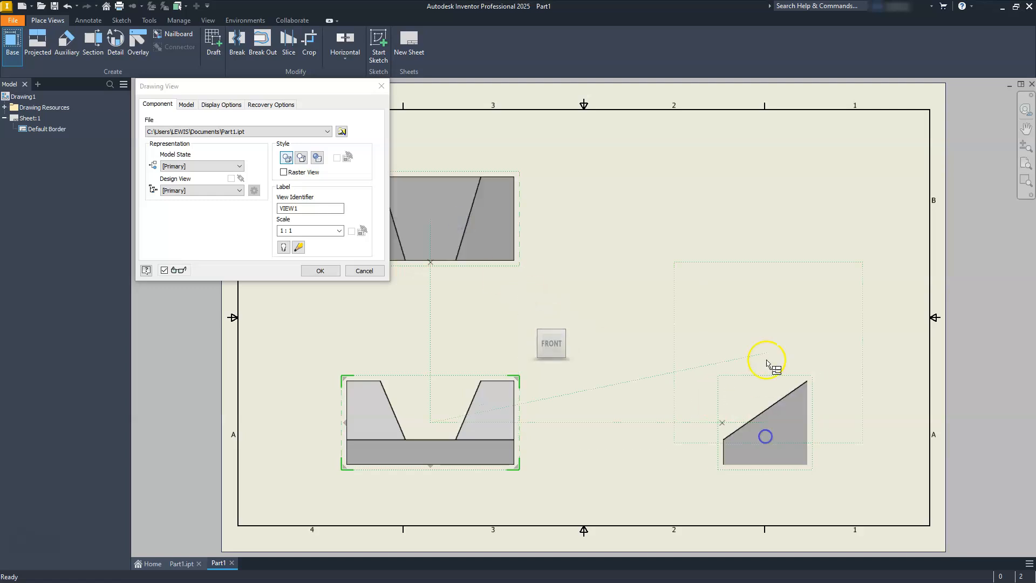
left_click(829, 206)
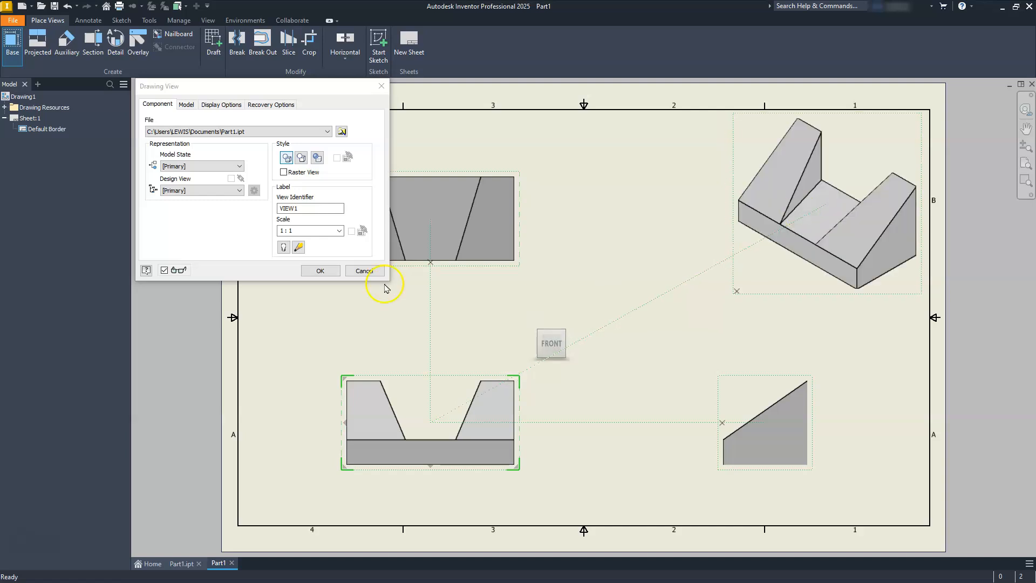
left_click(314, 269)
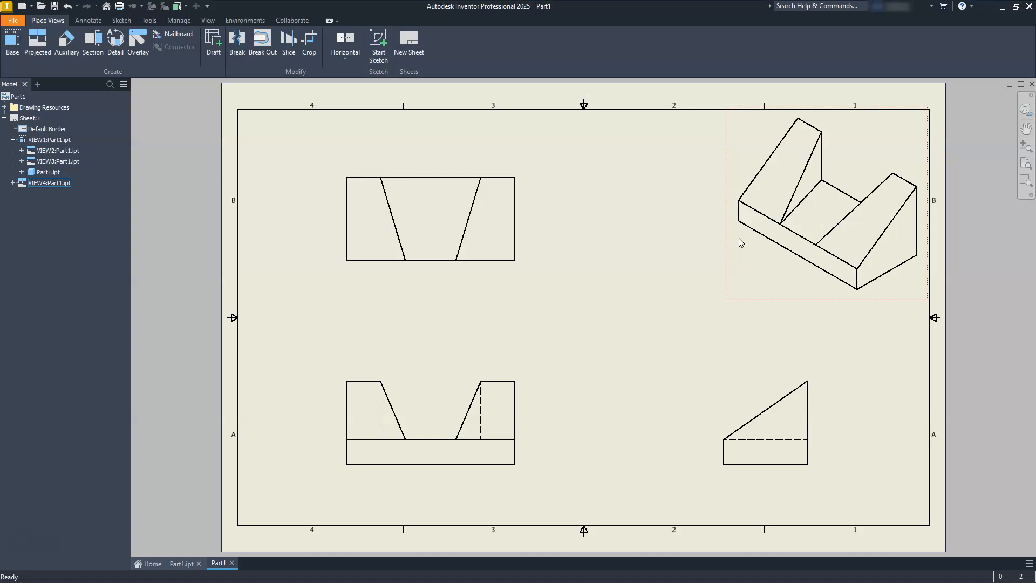
left_click(759, 292)
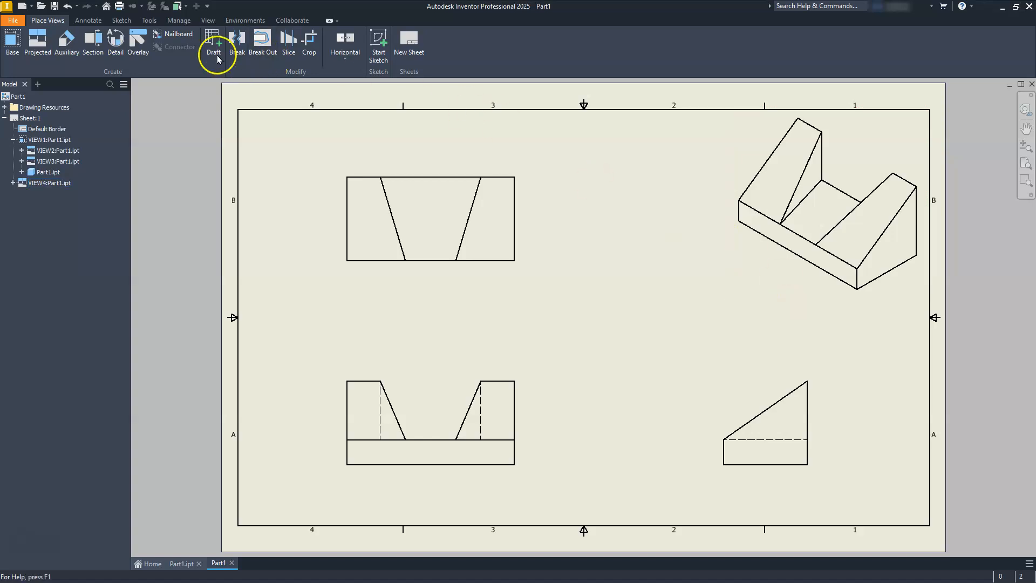
- Start the Dimension tool and dimension the overall width of the top view
left_click(88, 21)
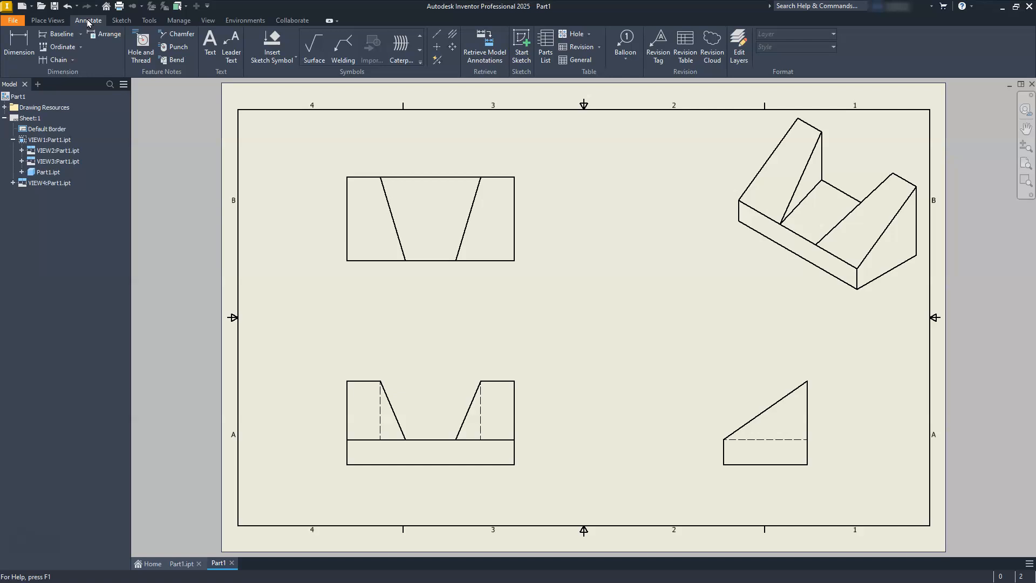
left_click(414, 232)
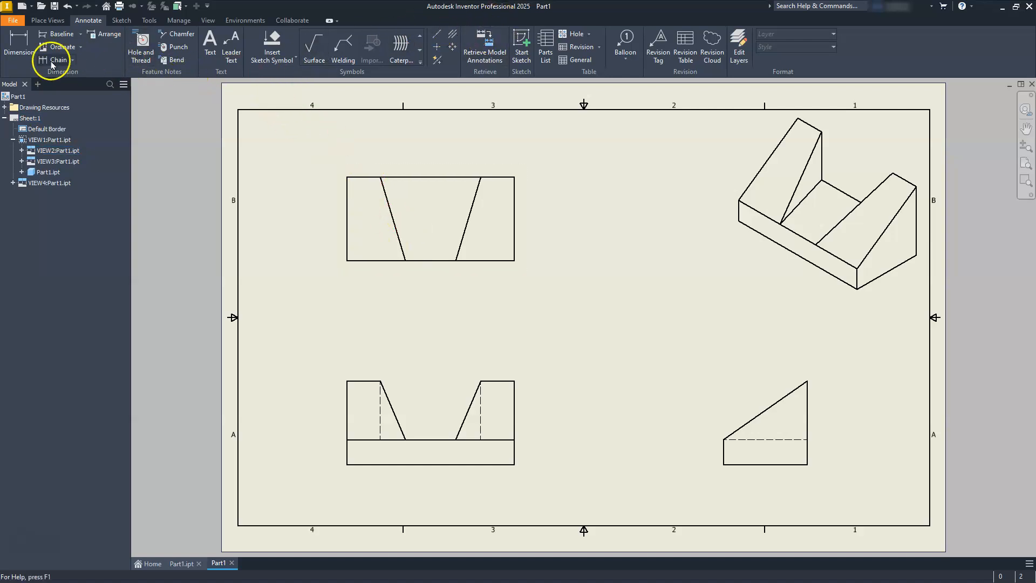
left_click(18, 45)
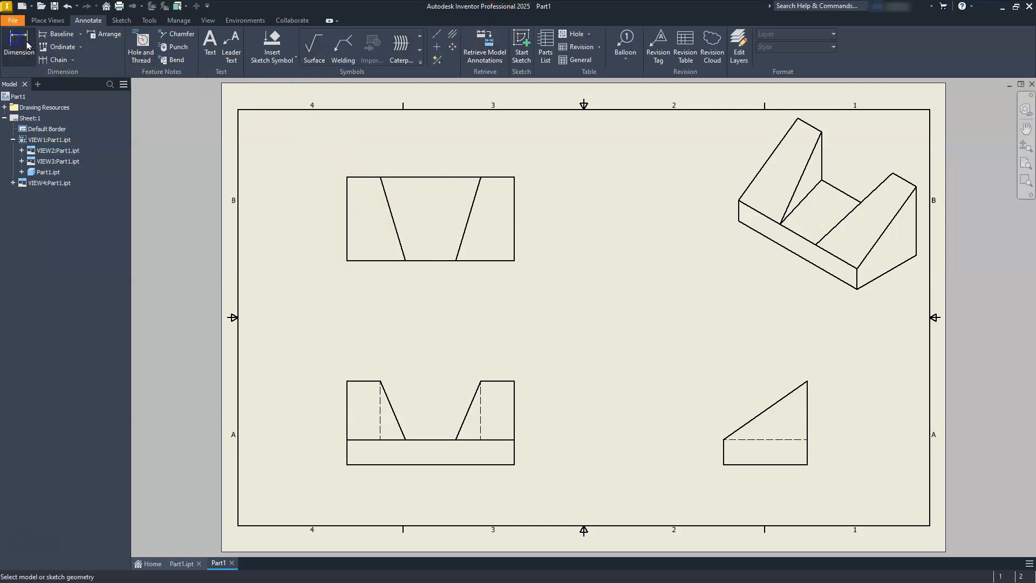
left_click(351, 177)
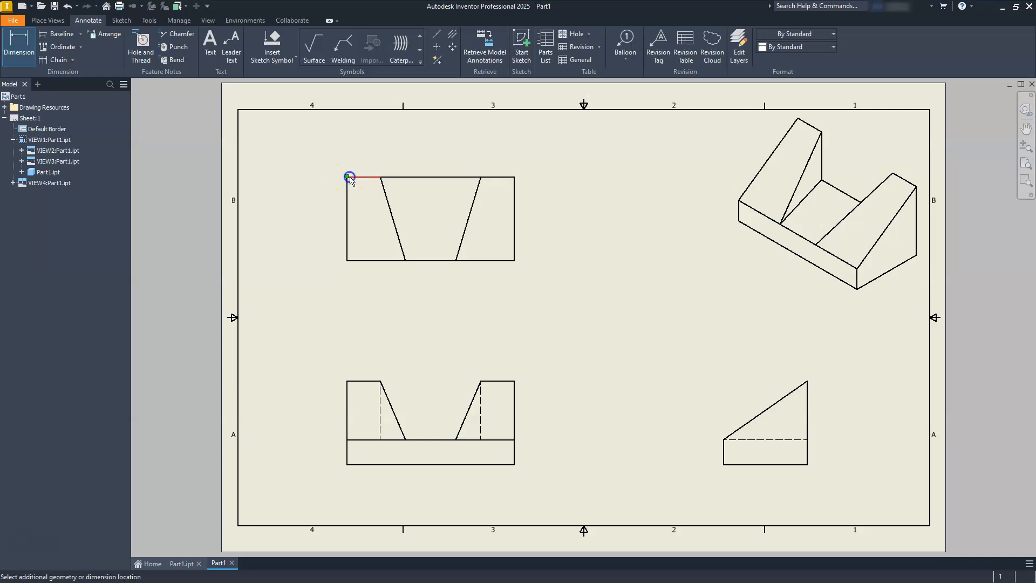
left_click(516, 176)
left_click(499, 145)
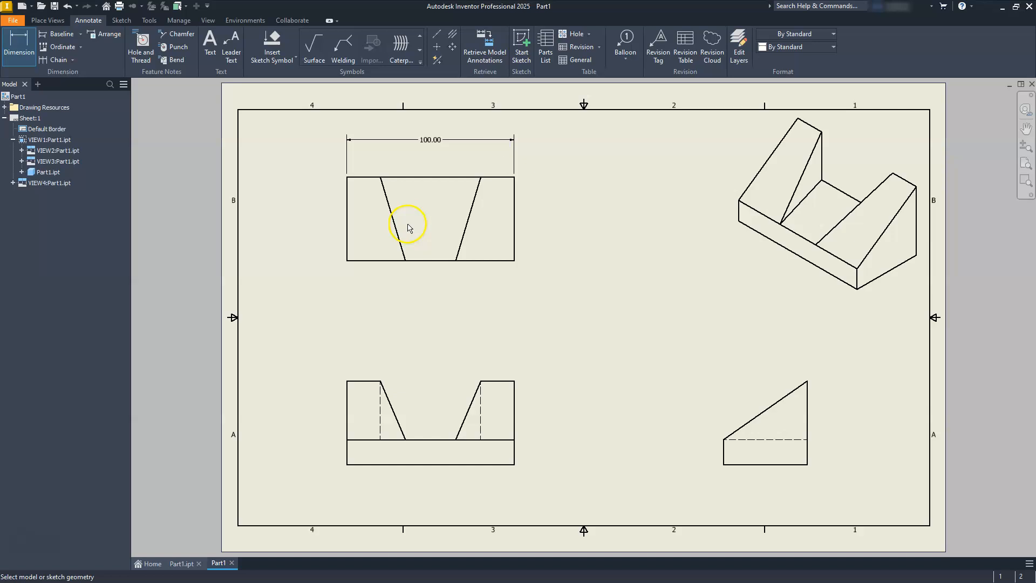
- Dimension the distances from each end of the top view to its slanted edges
scroll(491, 156, "up", 3)
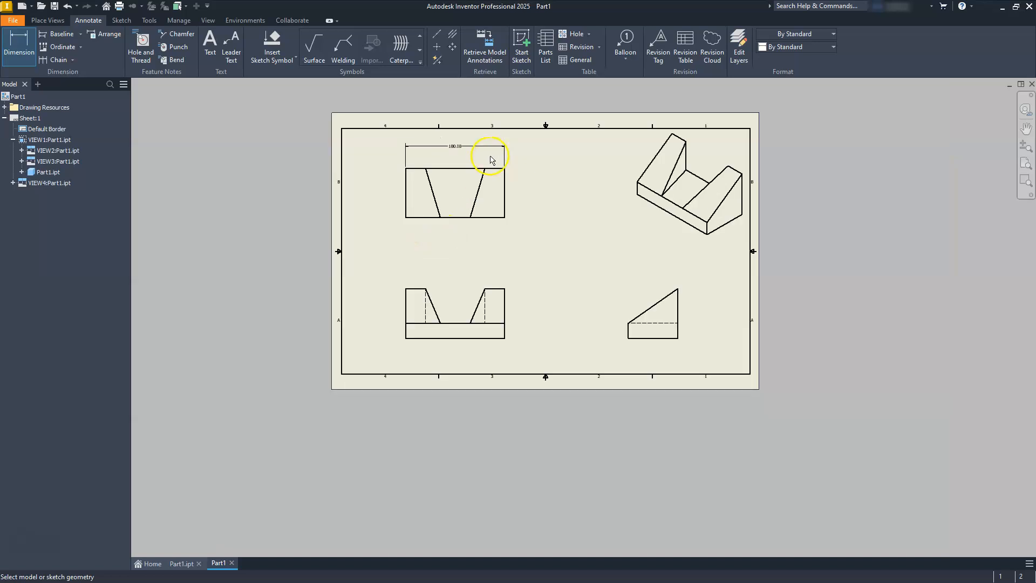
scroll(491, 157, "down", 8)
mouse_move(447, 194)
middle_mouse_down()
mouse_move(508, 242)
mouse_move(583, 263)
middle_mouse_up()
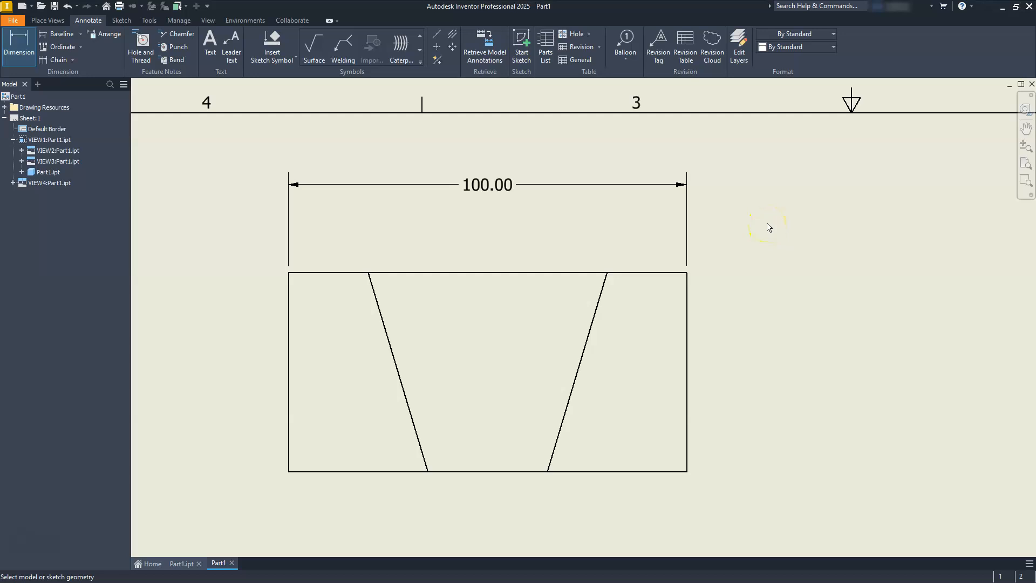
left_click(683, 274)
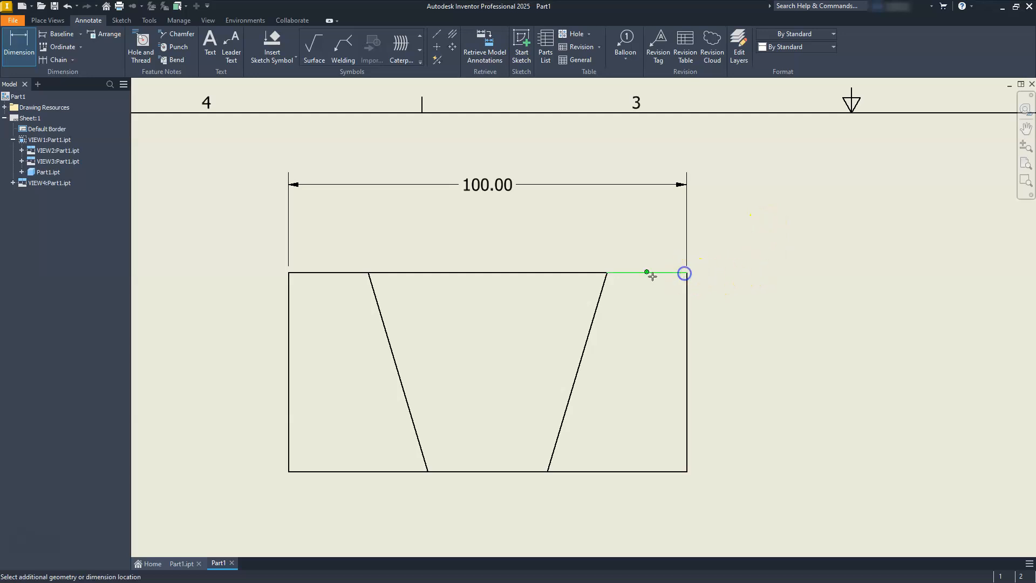
left_click(606, 273)
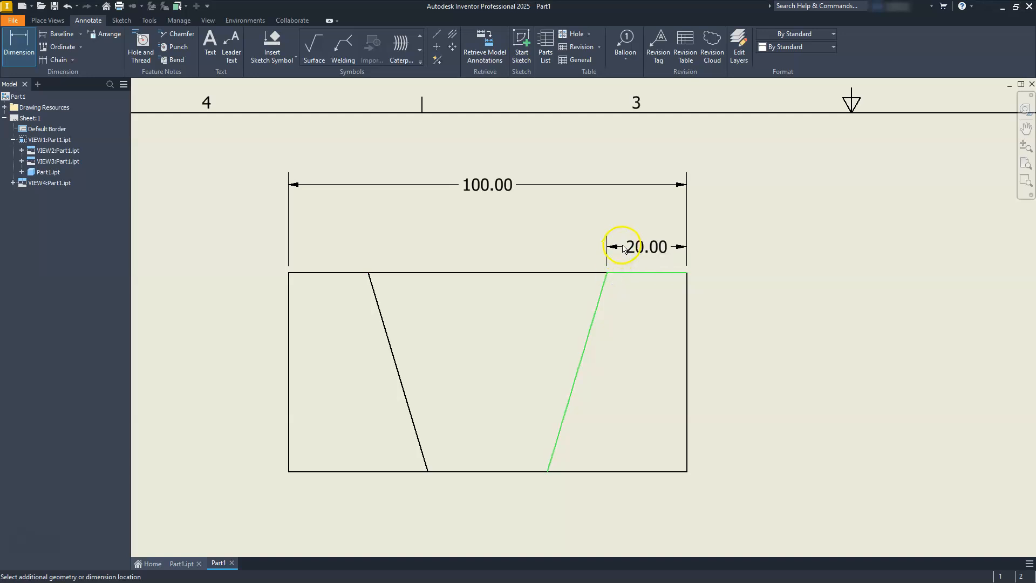
left_click(636, 233)
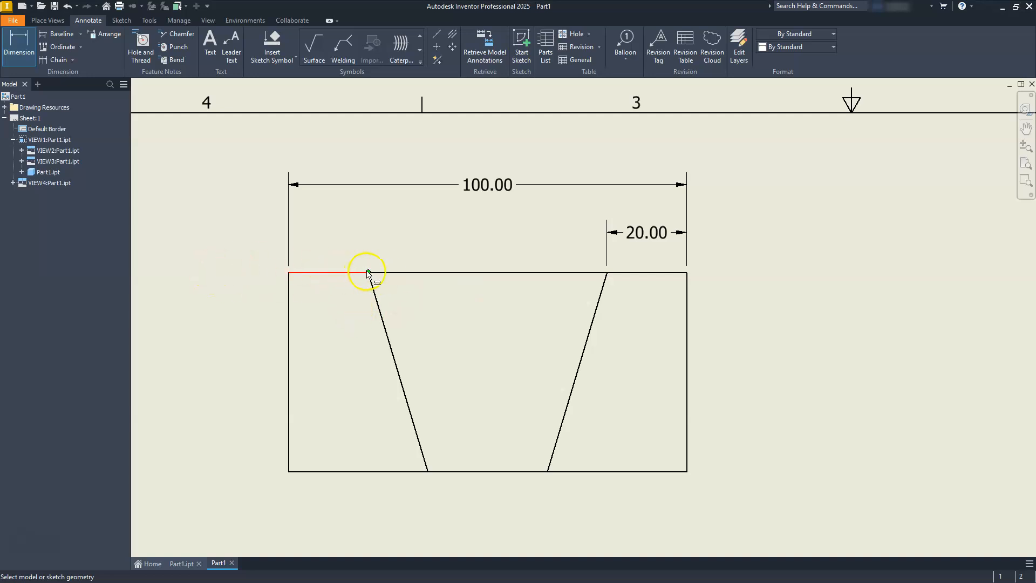
left_click(288, 272)
left_click(367, 272)
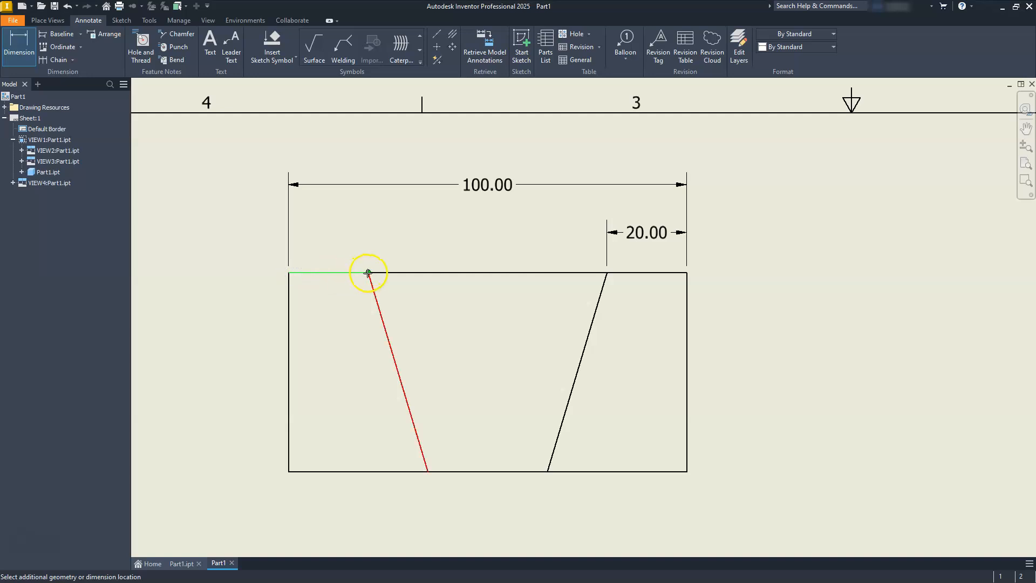
left_click(407, 233)
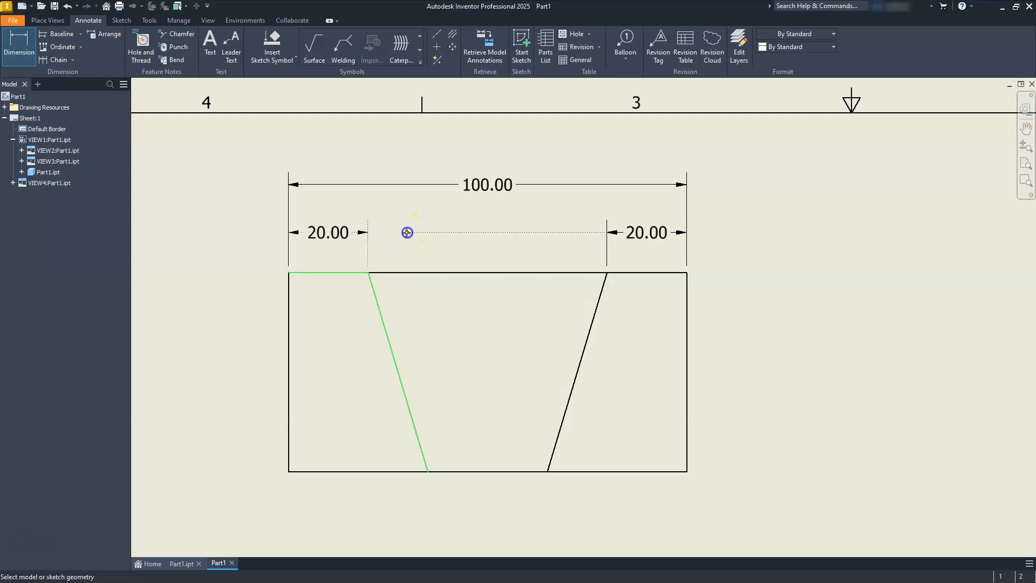
- Dimension the top widths of both uprights in the front view
scroll(470, 201, "up", 2)
scroll(470, 201, "down", 7)
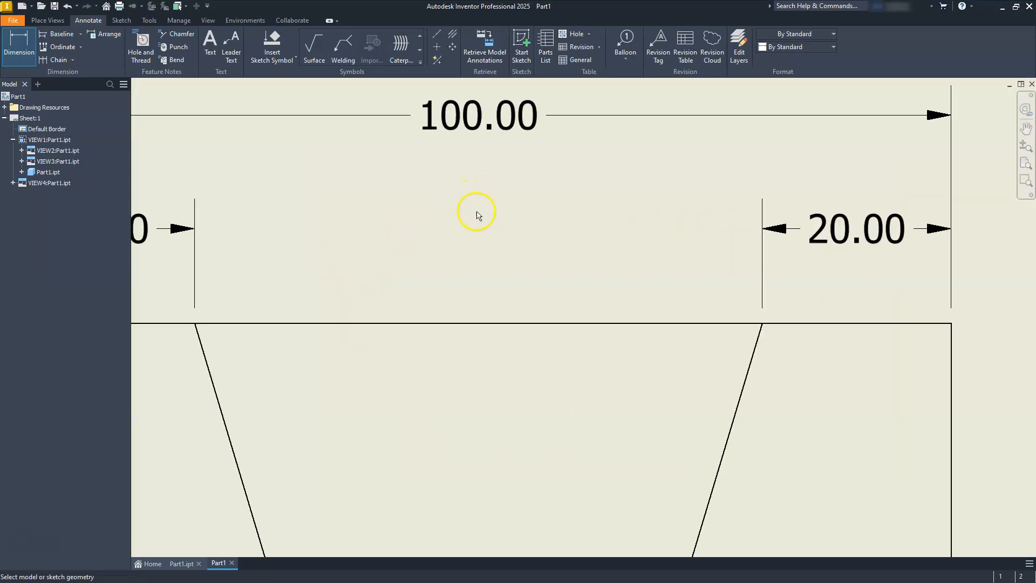
scroll(483, 238, "up", 6)
scroll(529, 243, "down", 5)
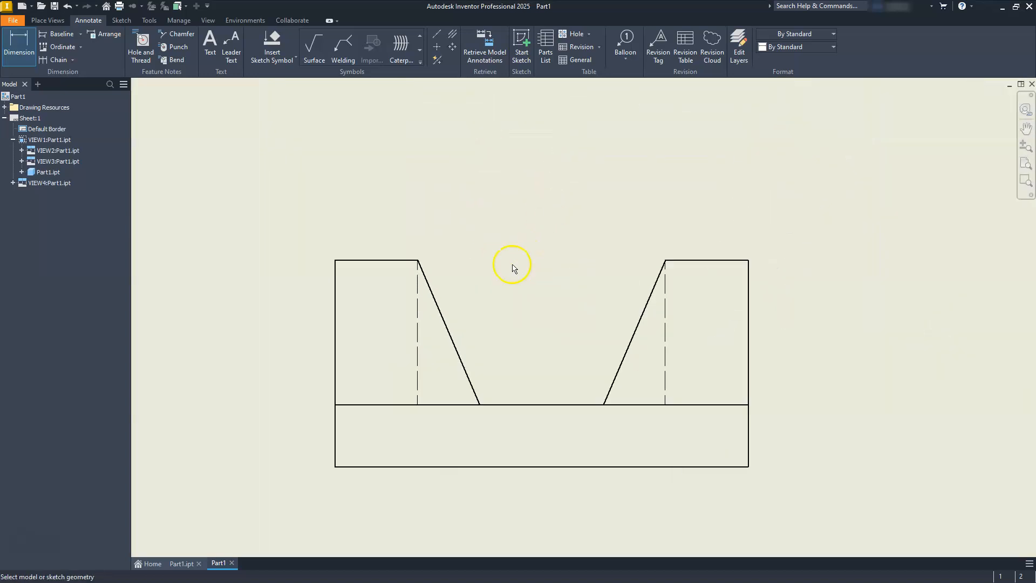
left_click(335, 265)
left_click(484, 405)
left_click(415, 170)
left_click(607, 406)
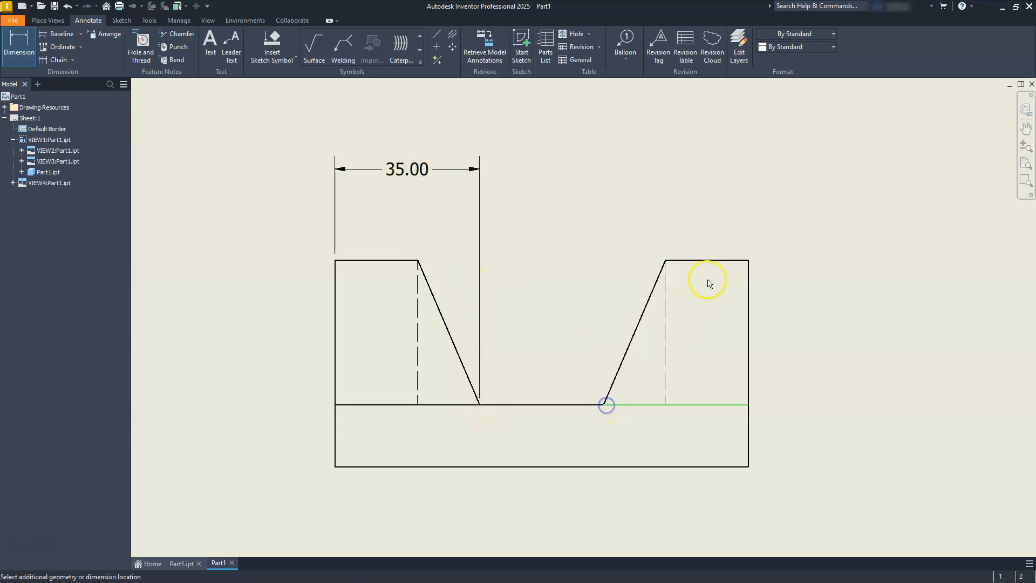
left_click(749, 262)
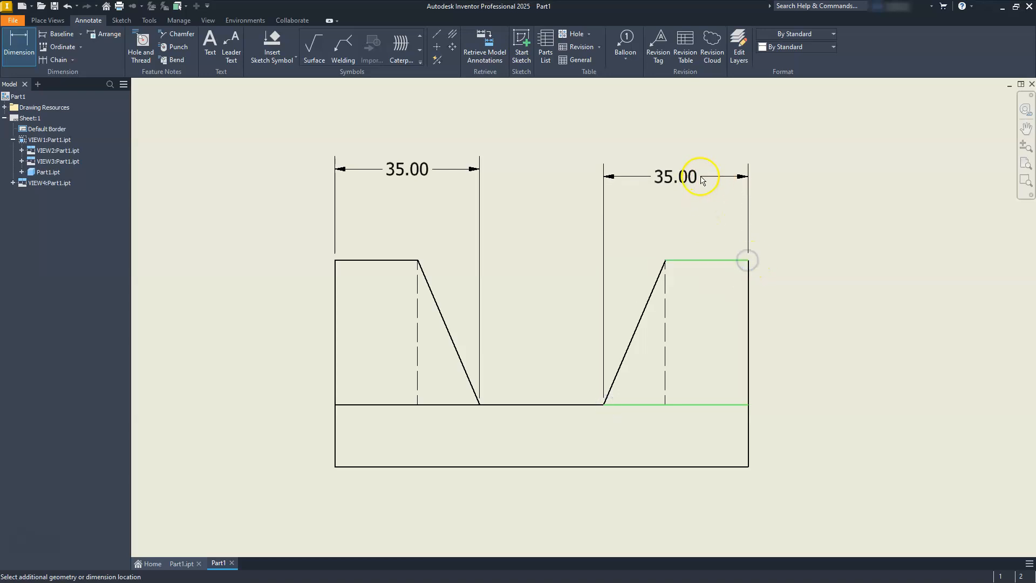
left_click(699, 171)
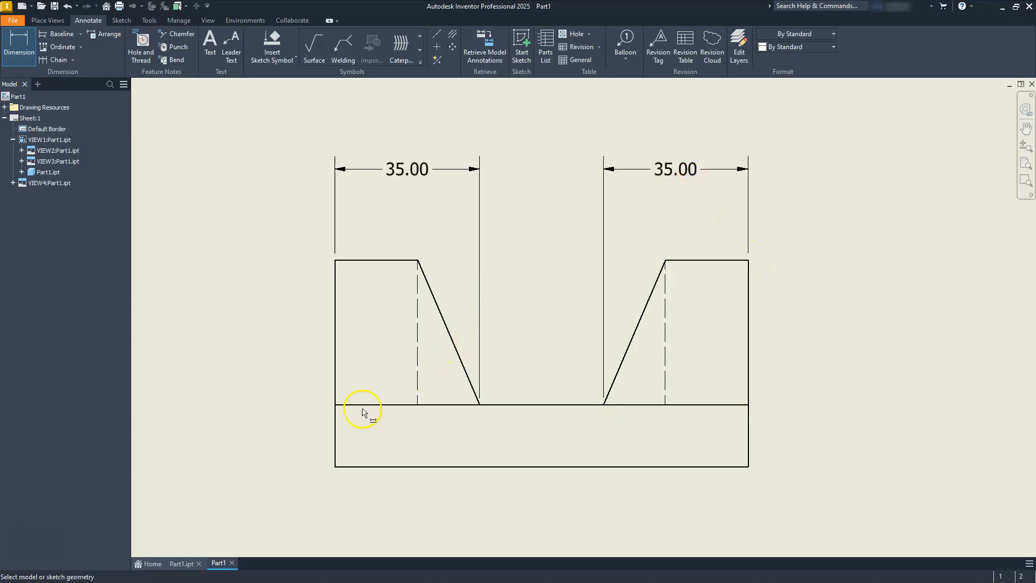
- Dimension the thickness of the base in the front view
left_click(335, 408)
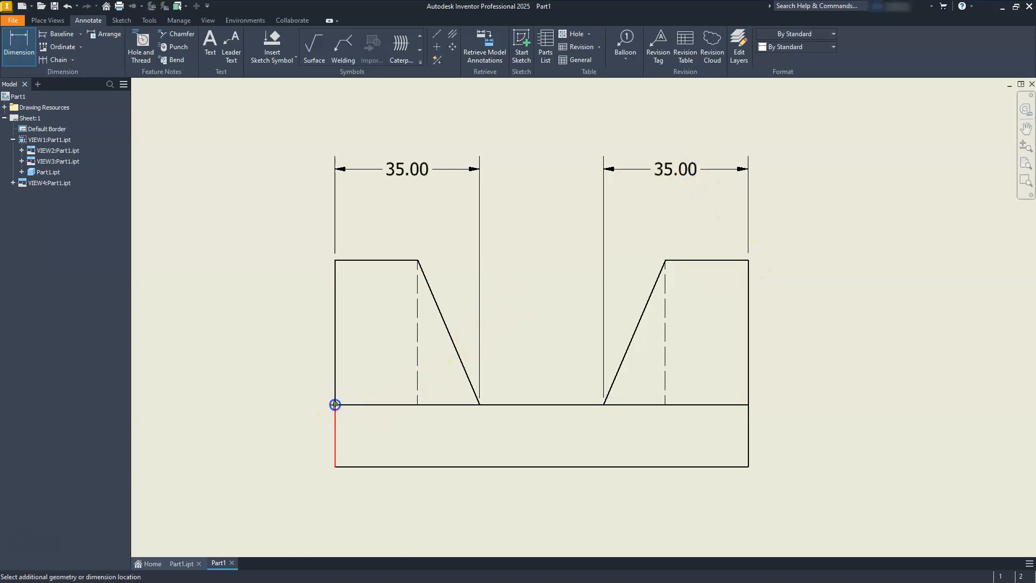
left_click(338, 468)
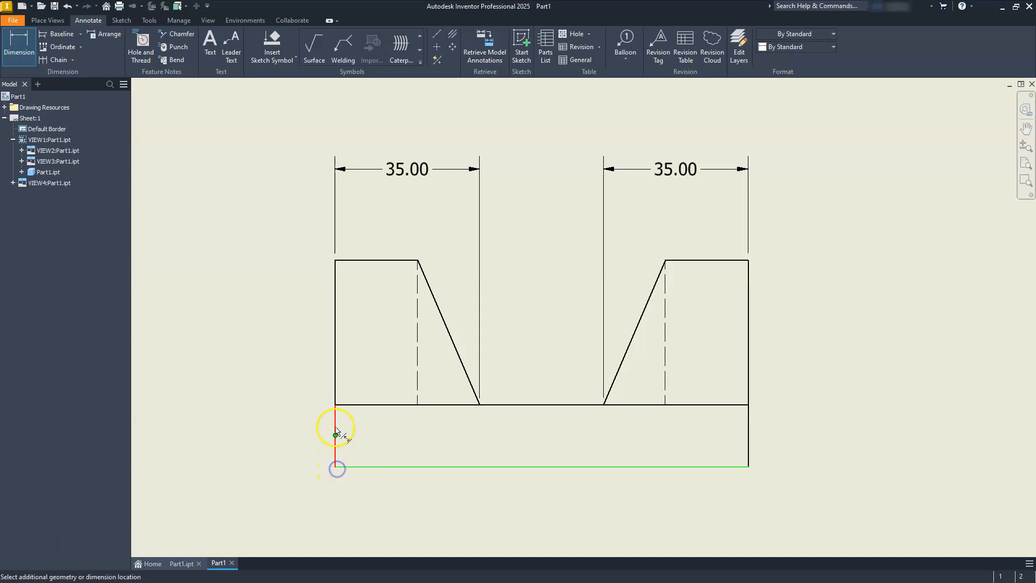
left_click(335, 404)
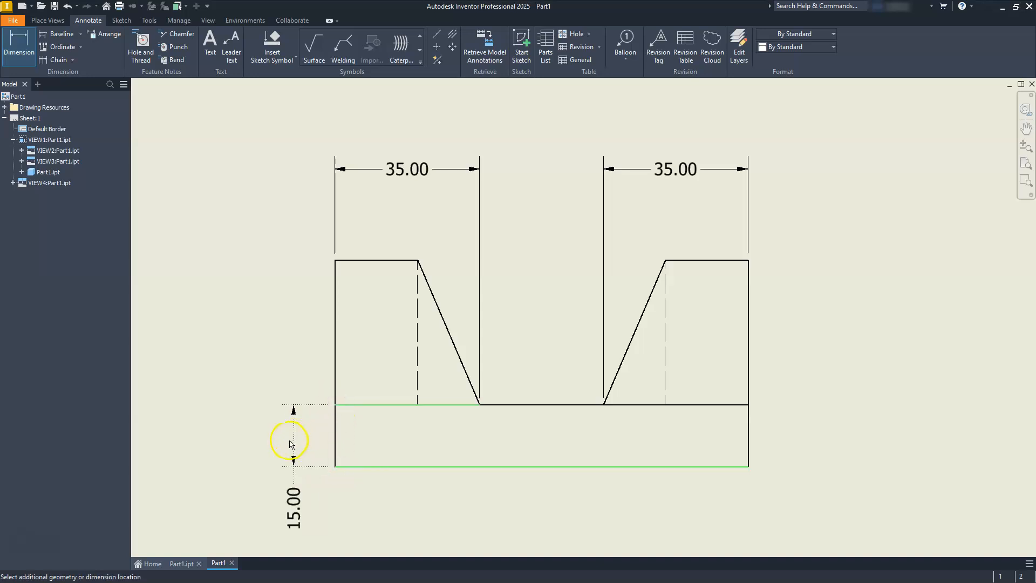
left_click(296, 441)
- Dimension the bottom width and the height of the right-side view
scroll(398, 421, "down", 5)
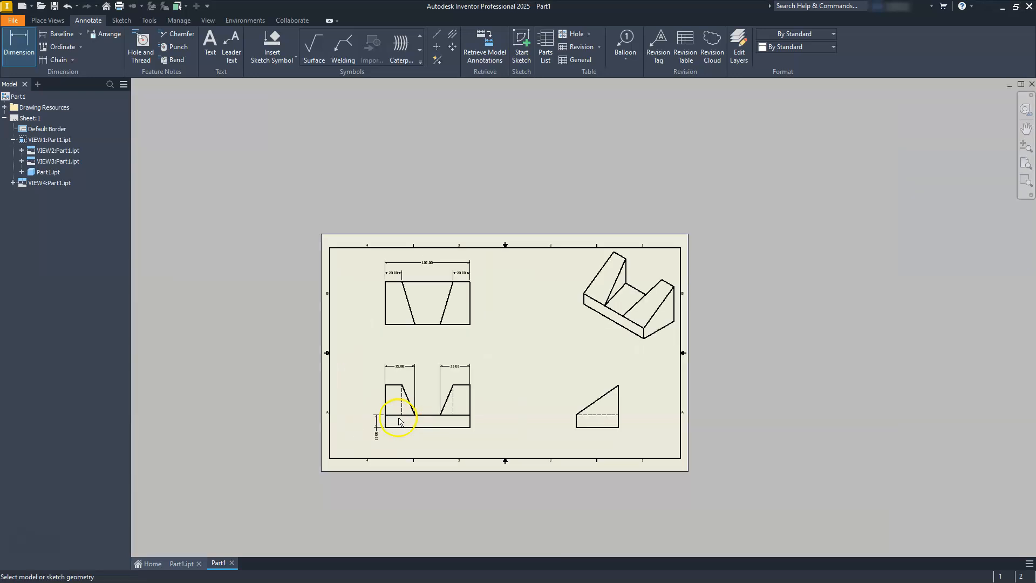
middle_click_drag(494, 425, 354, 396)
scroll(368, 393, "up", 5)
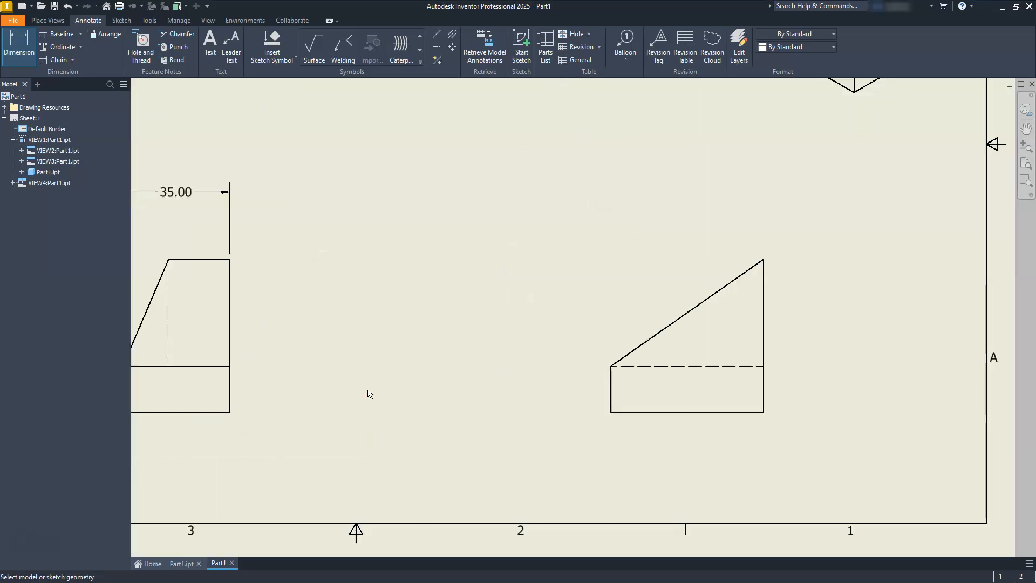
middle_click_drag(583, 326, 539, 314)
left_click(602, 408)
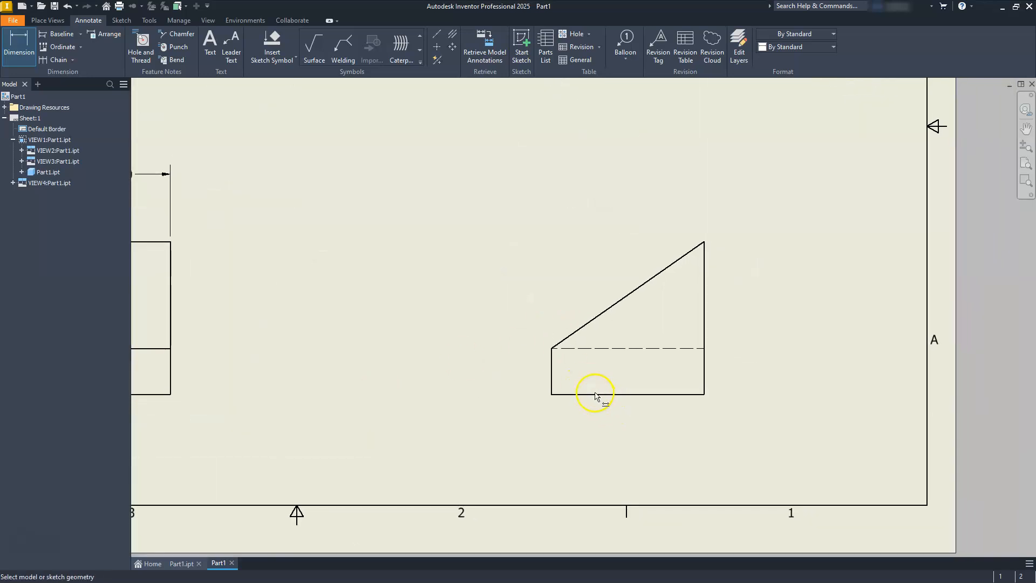
left_click(591, 394)
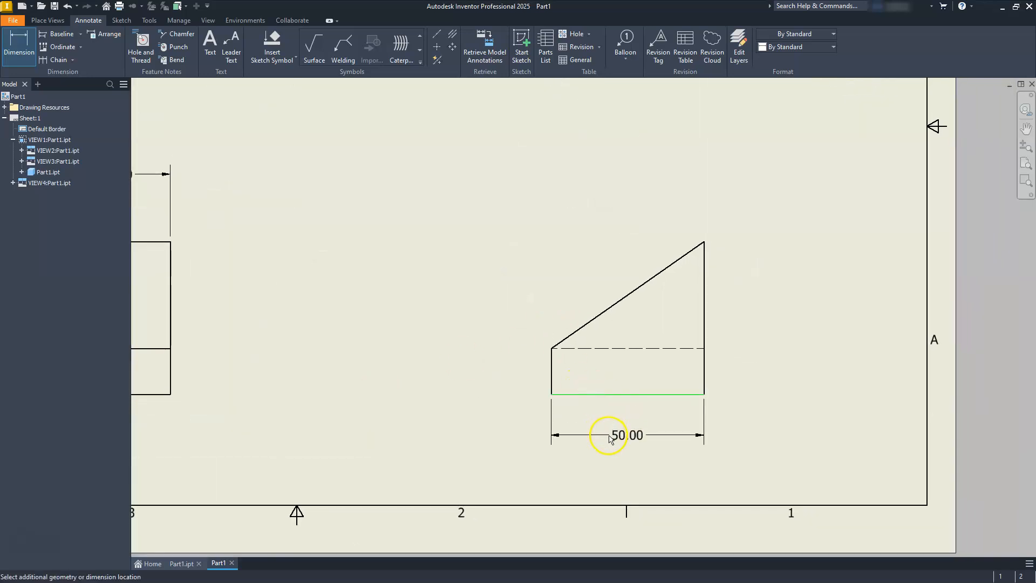
left_click(608, 442)
left_click(703, 359)
left_click(747, 346)
- Open the Default - mm (ANSI) dimension style and change its aligned and vertical linear text orientation
scroll(575, 337, "down", 2)
scroll(575, 338, "down", 2)
mouse_move(576, 337)
middle_mouse_down()
mouse_move(618, 362)
mouse_move(631, 392)
mouse_move(615, 396)
middle_mouse_up()
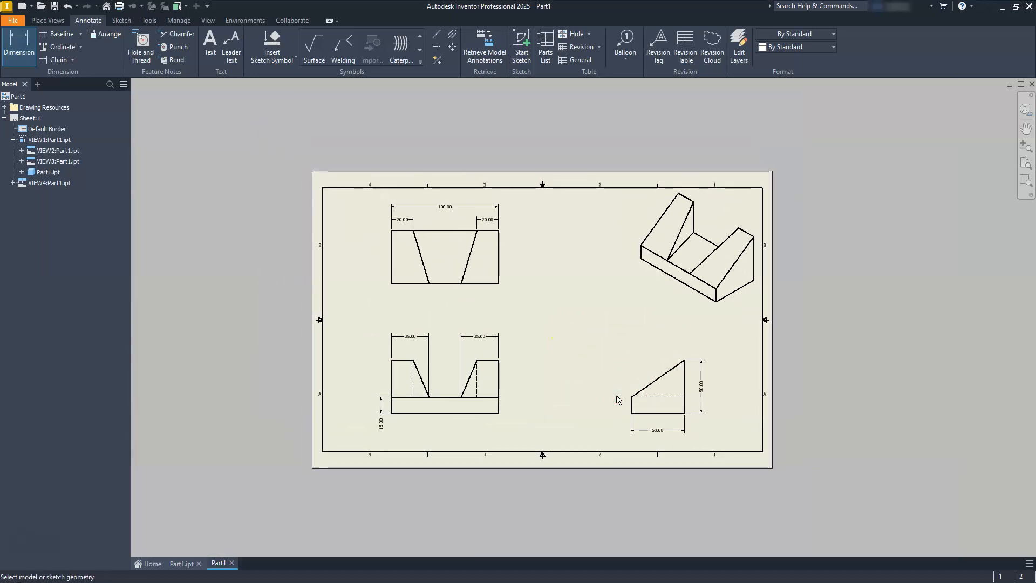
left_click(174, 22)
left_click(172, 39)
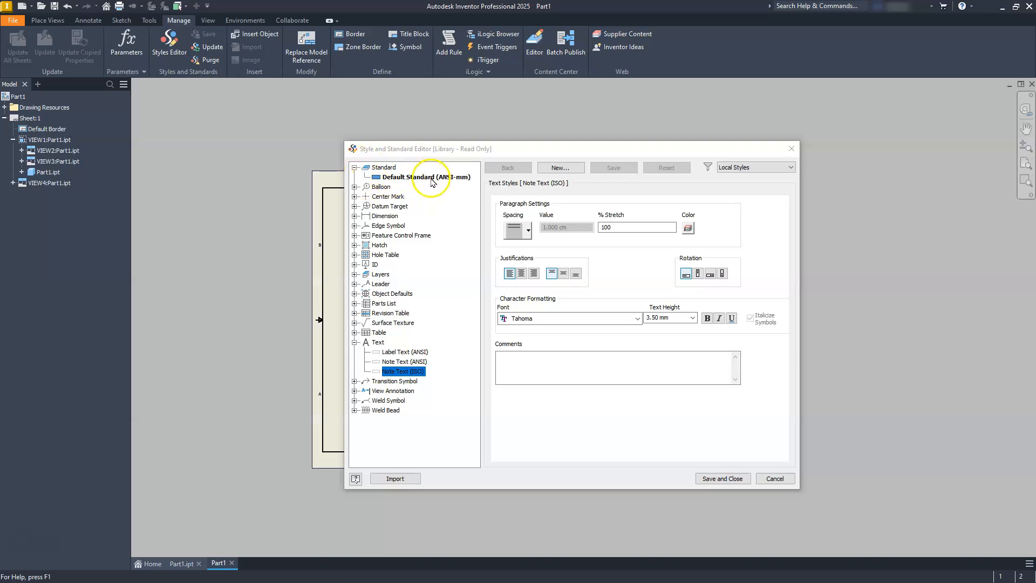
left_click(355, 216)
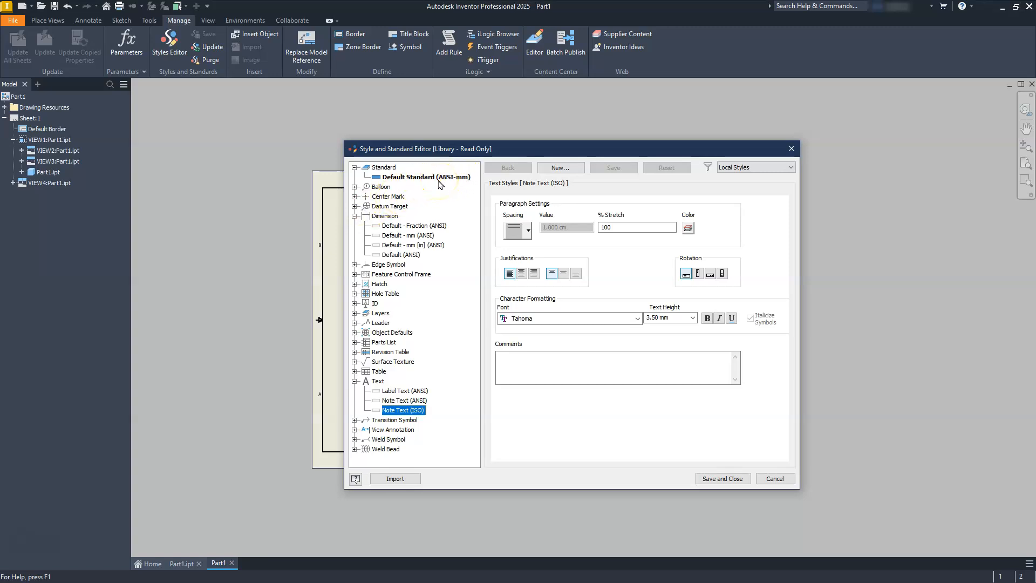
left_click(399, 236)
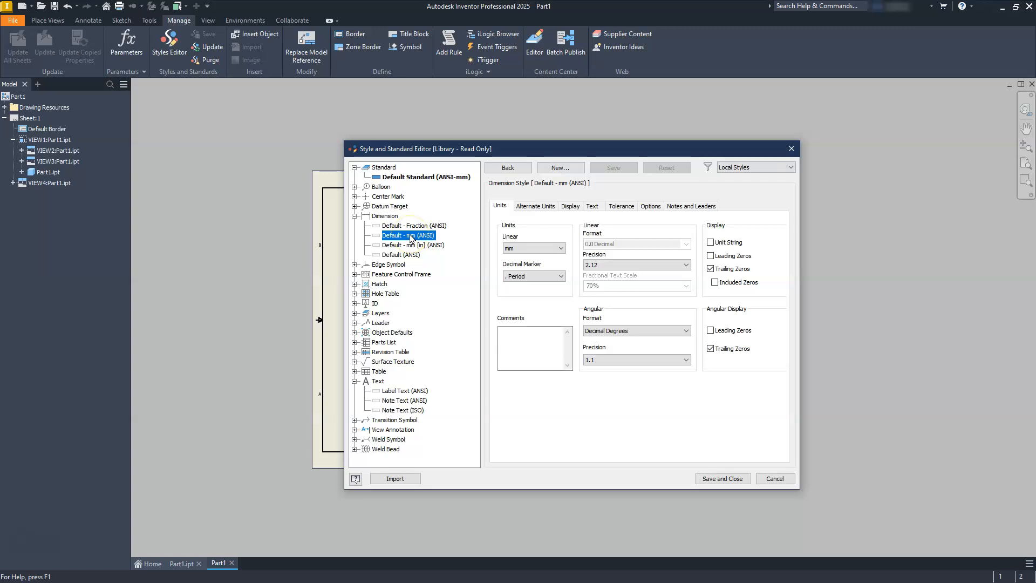
left_click(565, 207)
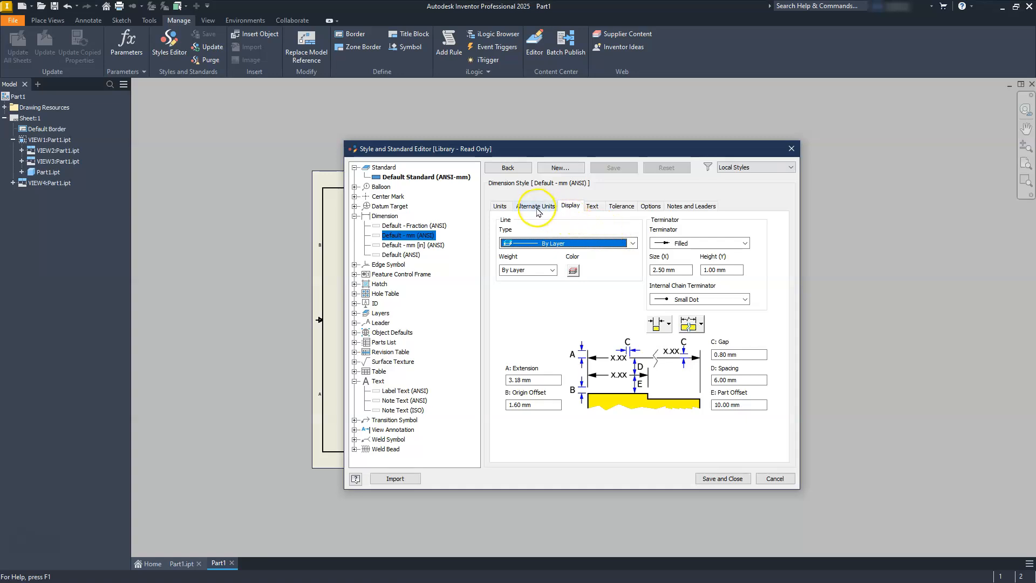
left_click(592, 206)
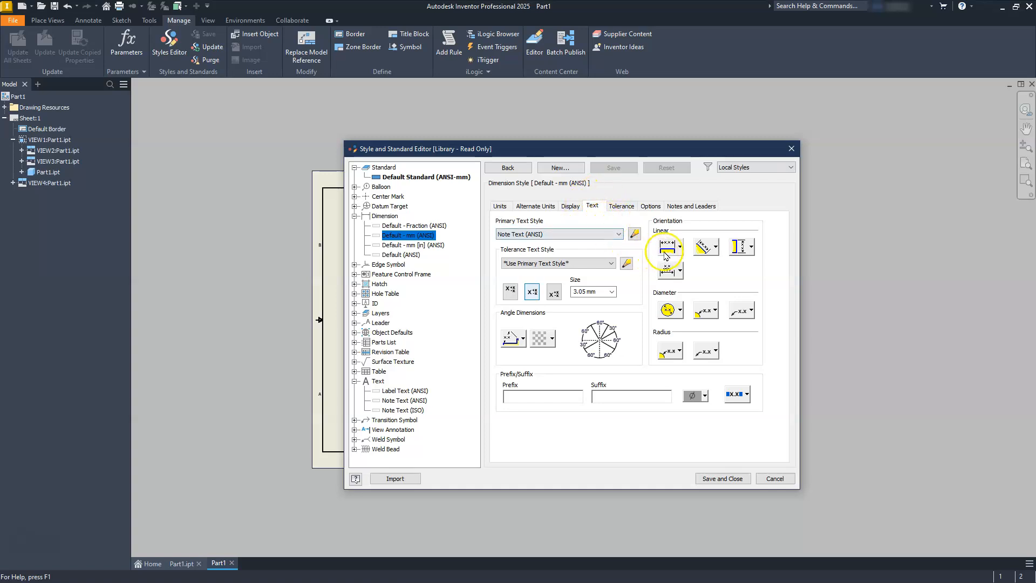
left_click(704, 248)
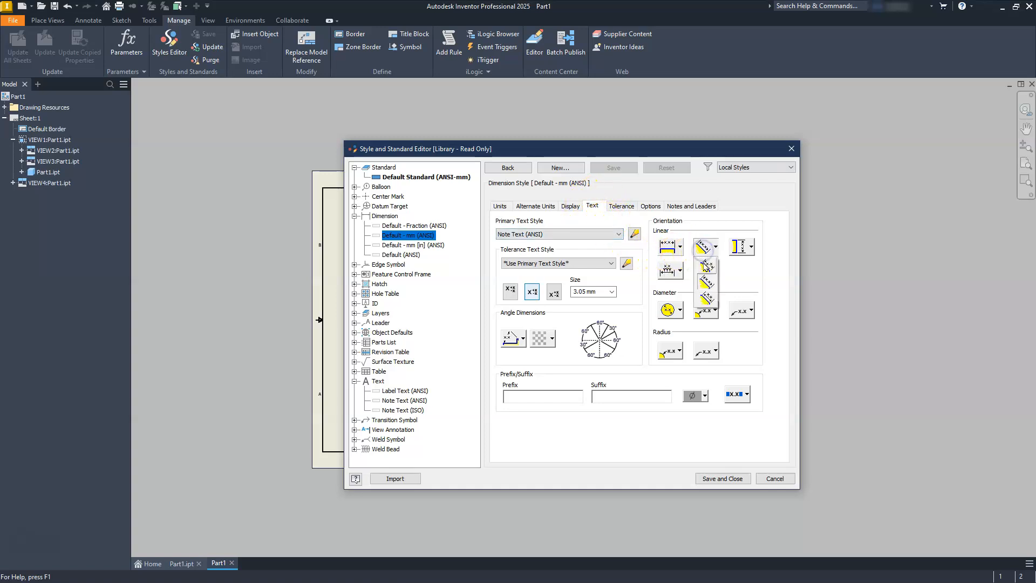
left_click(706, 267)
left_click(740, 246)
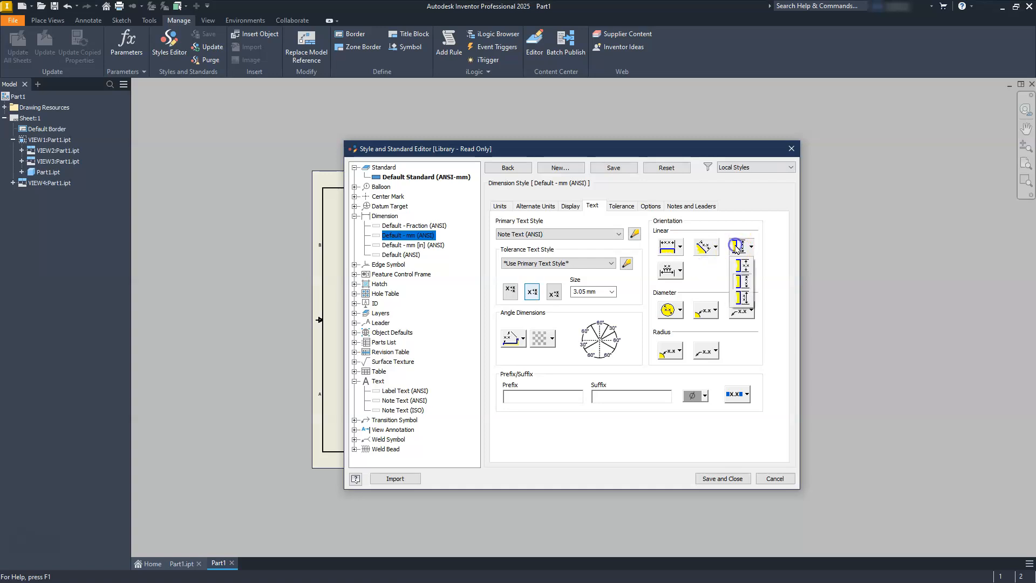
left_click(744, 265)
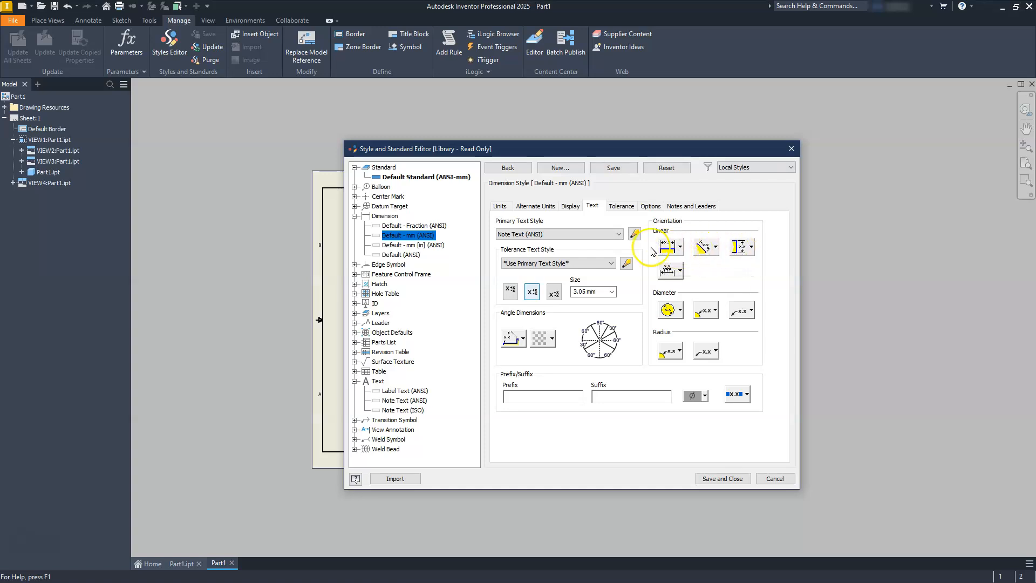
- Turn off trailing zeros for the dimension style and save and close the editor
left_click(502, 207)
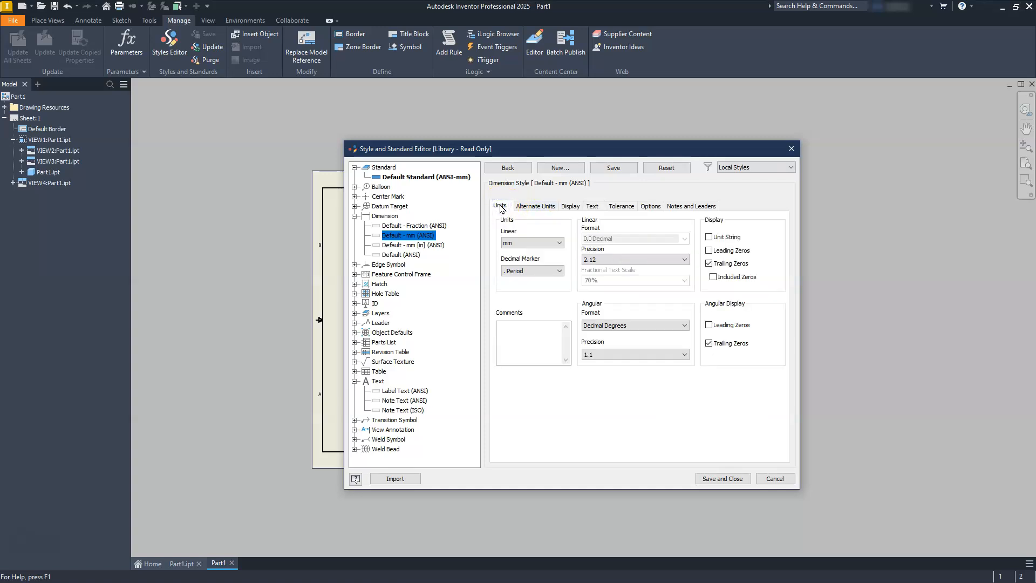
left_click(709, 264)
left_click(721, 479)
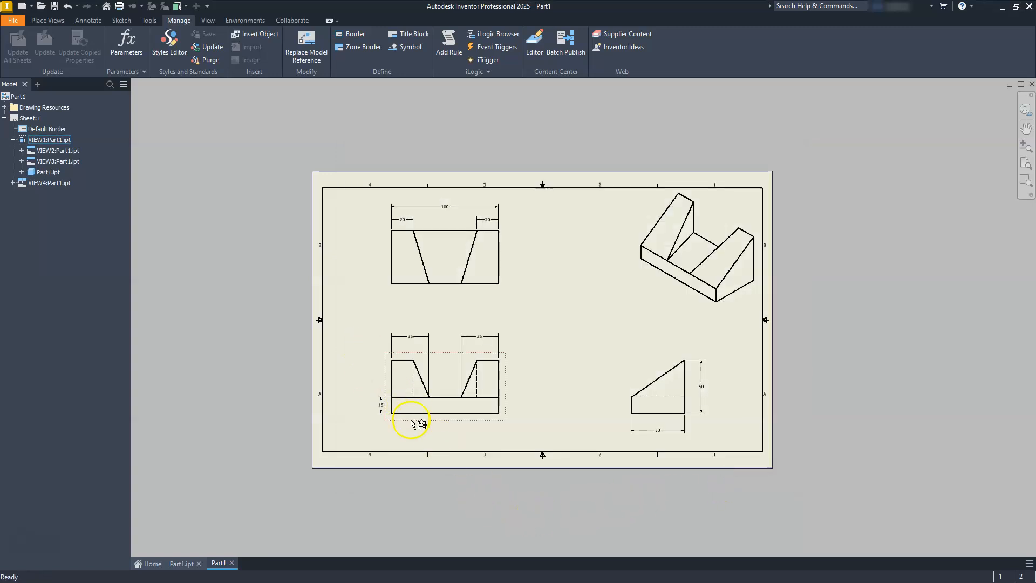
- Review the dimensioned views across the drawing sheet
scroll(428, 341, "up", 2)
scroll(428, 341, "down", 7)
middle_click_drag(437, 378, 570, 206)
scroll(569, 239, "up", 7)
middle_click_drag(595, 238, 585, 264)
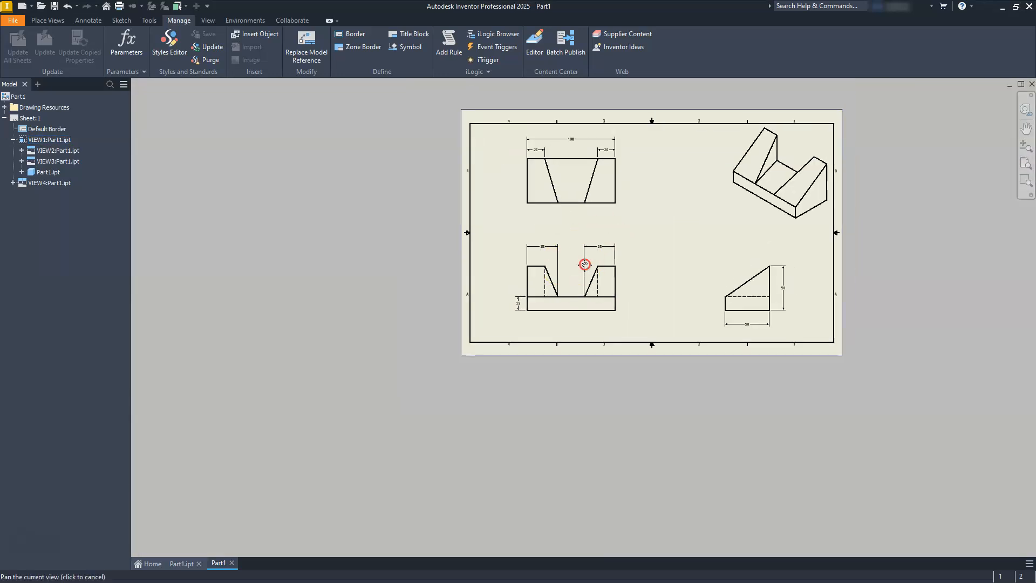
scroll(775, 289, "down", 5)
scroll(694, 271, "up", 5)
mouse_move(669, 245)
middle_mouse_down()
mouse_move(677, 342)
mouse_move(666, 347)
middle_mouse_up()
scroll(664, 346, "up", 3)
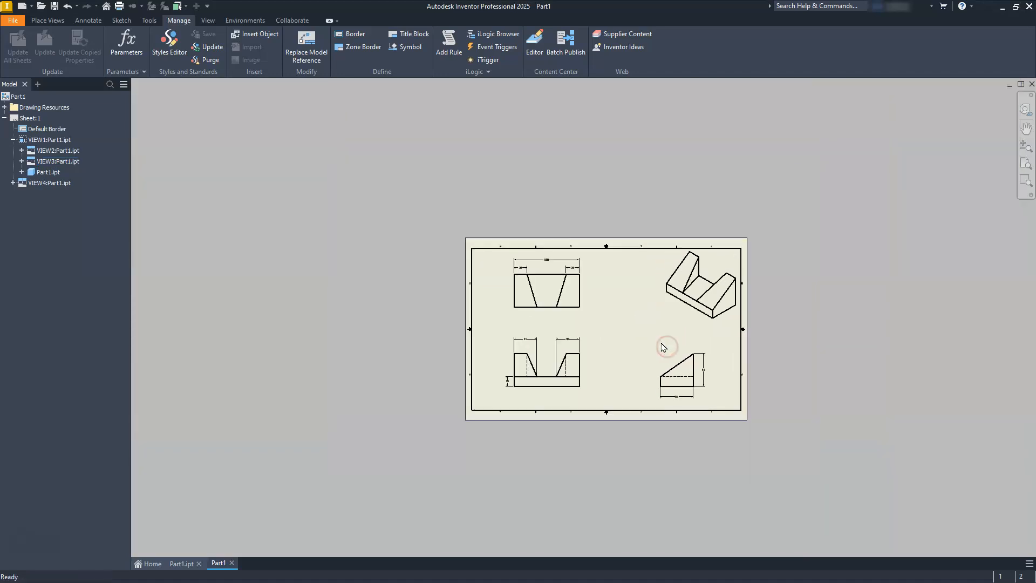
scroll(664, 347, "down", 6)
scroll(663, 346, "up", 3)
middle_click_drag(660, 344, 663, 342)
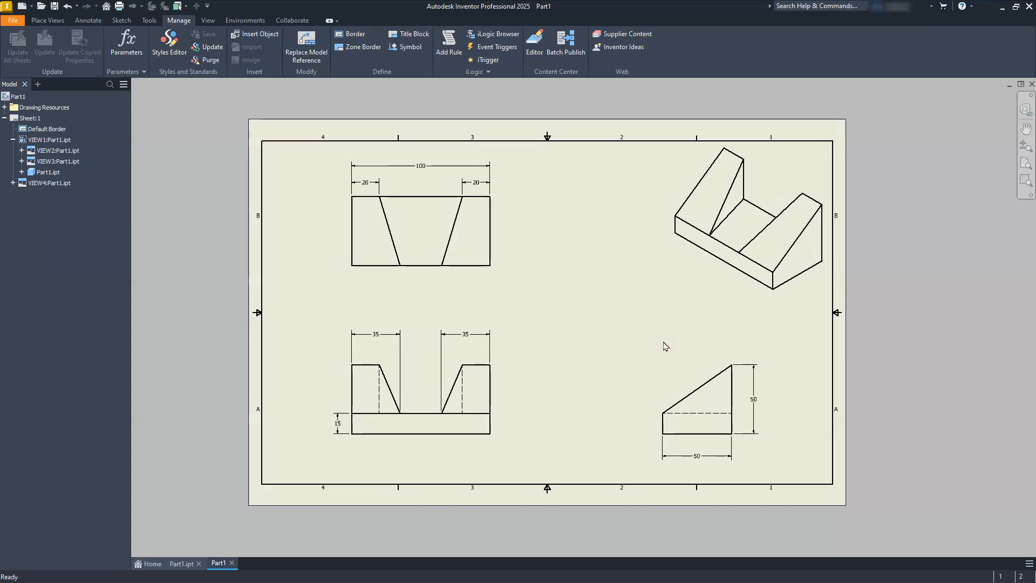